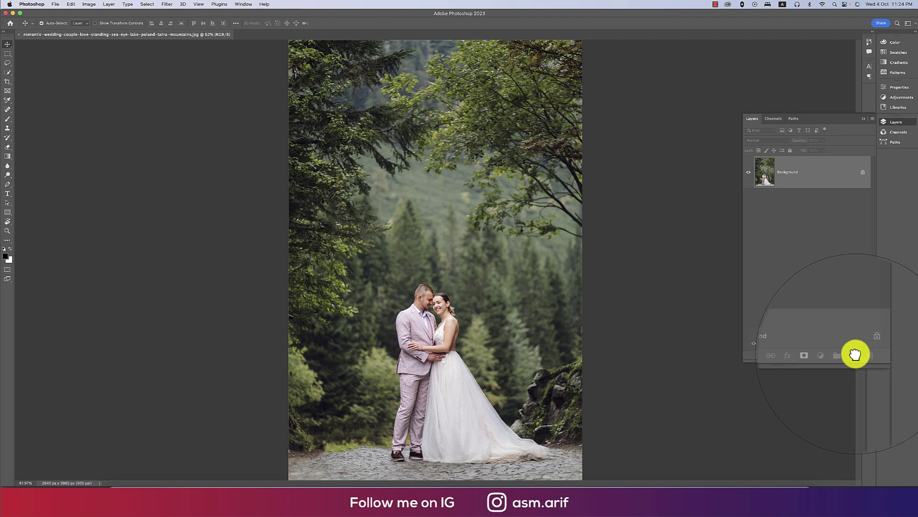
Duplicate the Background layer and apply the Camera Raw Filter to the copy.
drag(854, 355, 853, 355)
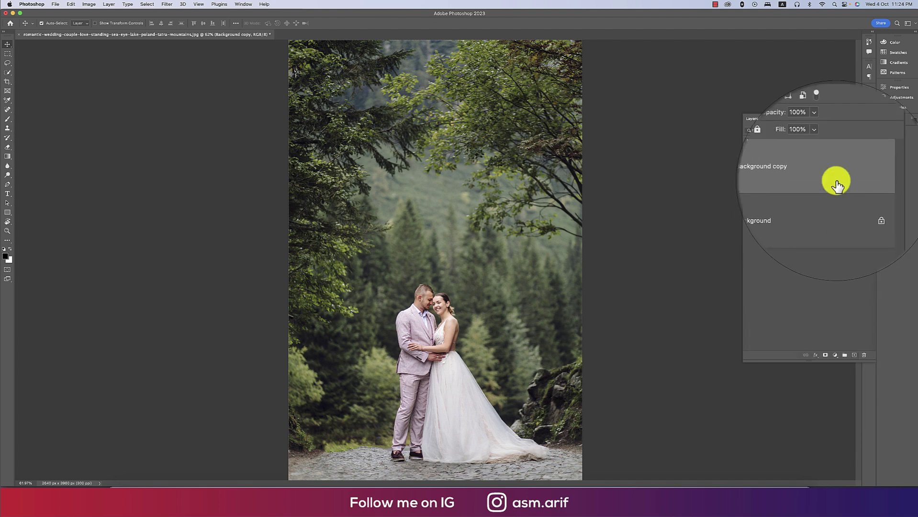
click(167, 4)
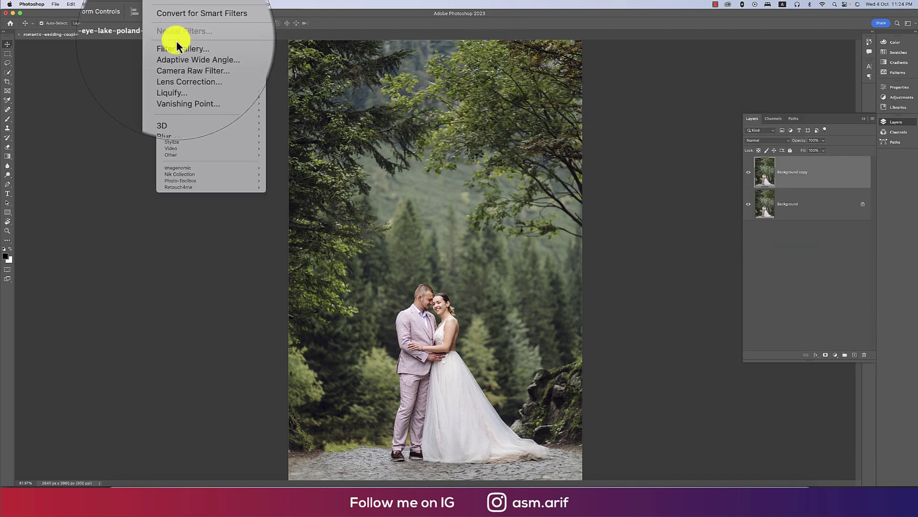
click(184, 61)
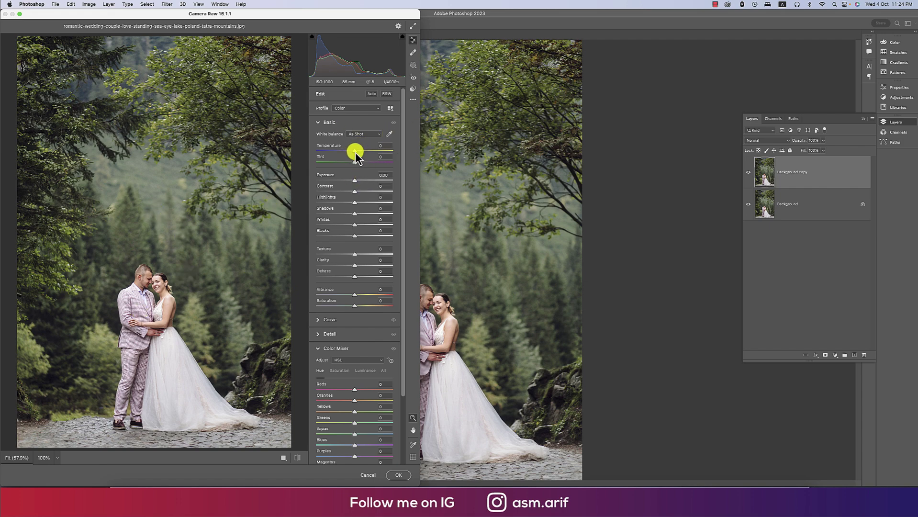
Warm the white balance to Temperature +8 and Tint +24, and raise Exposure to +0.20.
drag(355, 152, 364, 164)
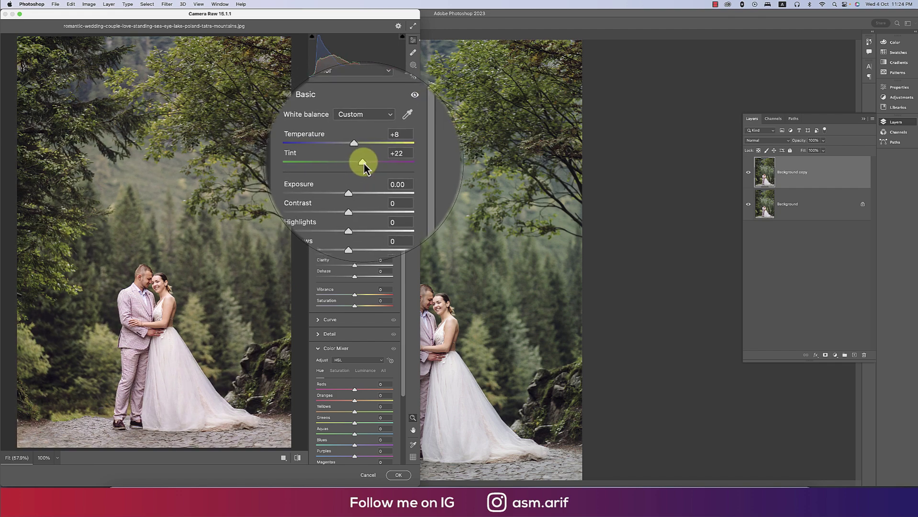
click(381, 153)
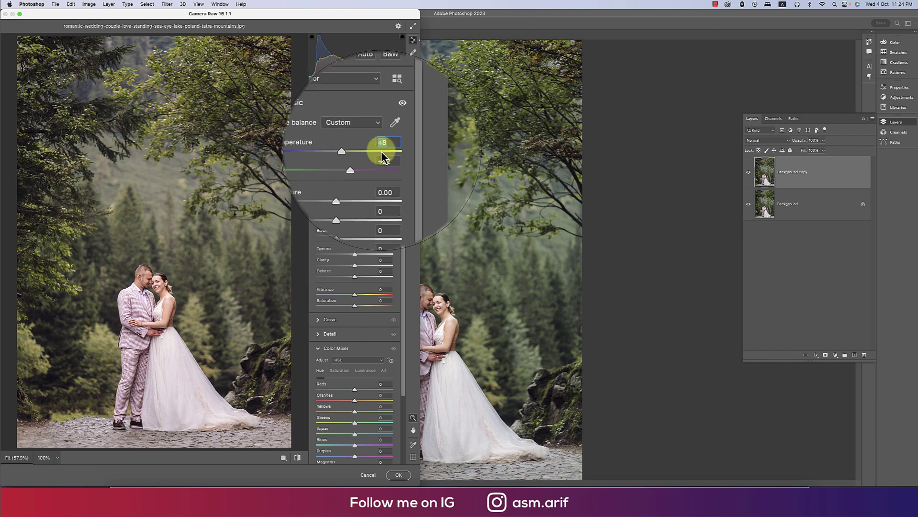
click(382, 159)
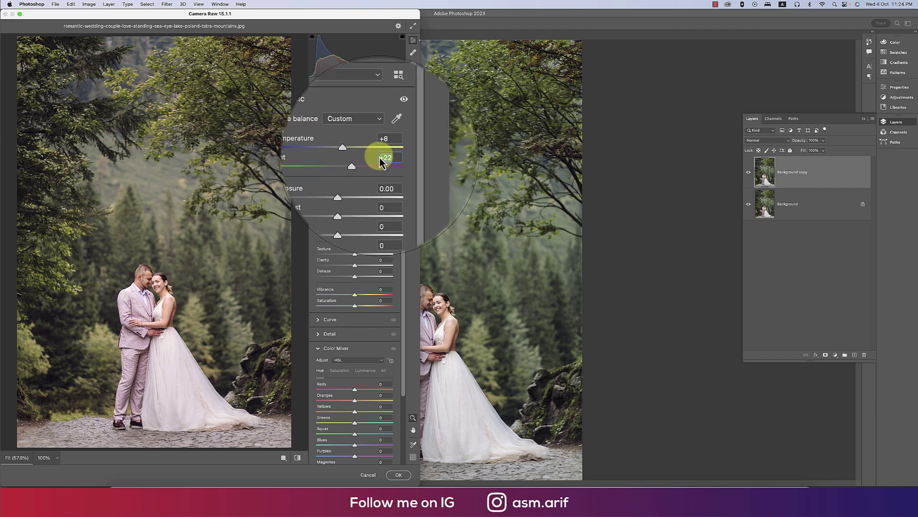
text(24)
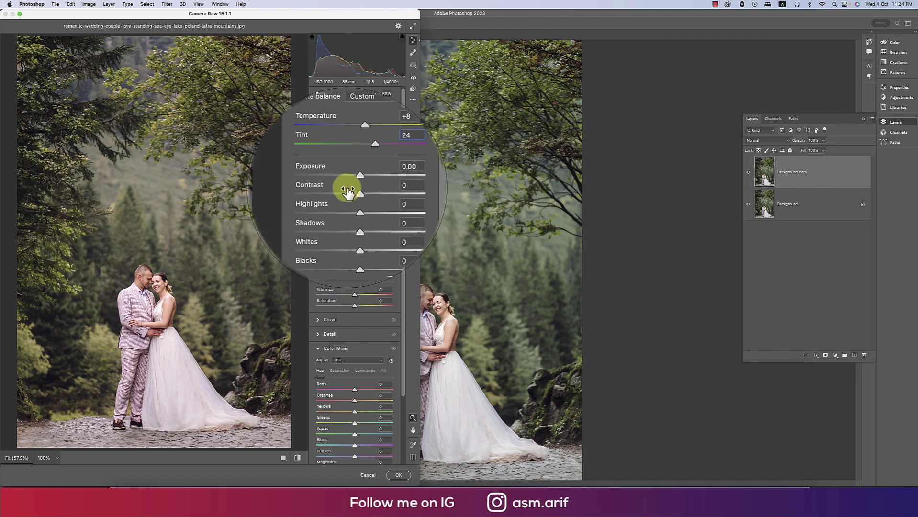
drag(359, 182, 337, 202)
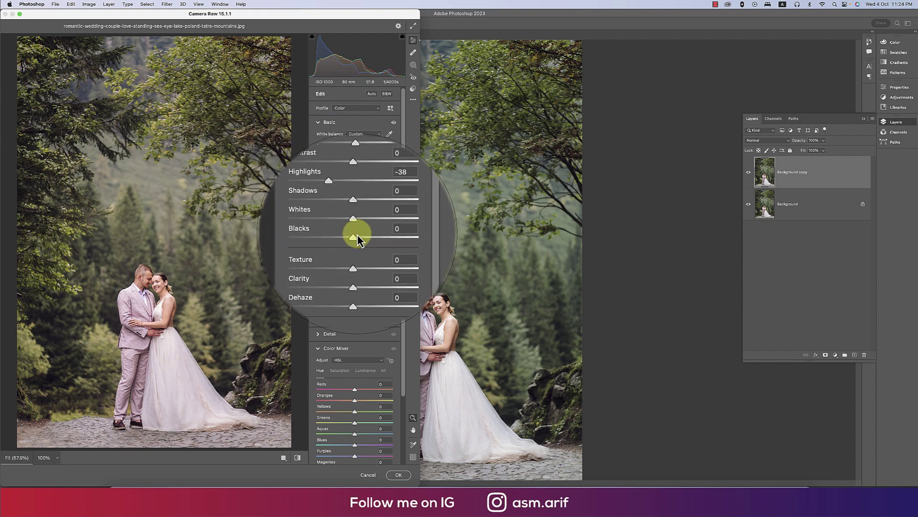
Pull Highlights and Whites down to −38 and reduce Texture to −8.
drag(355, 227, 347, 226)
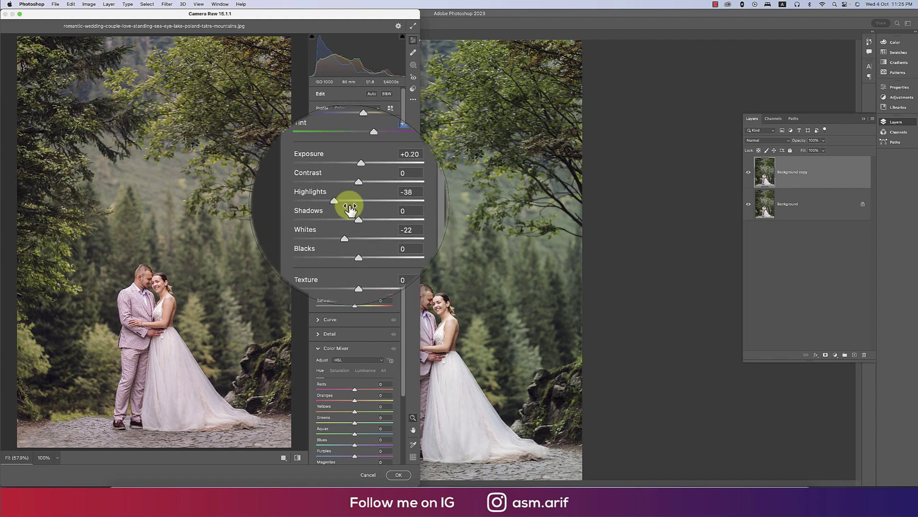
drag(387, 203, 376, 203)
click(376, 221)
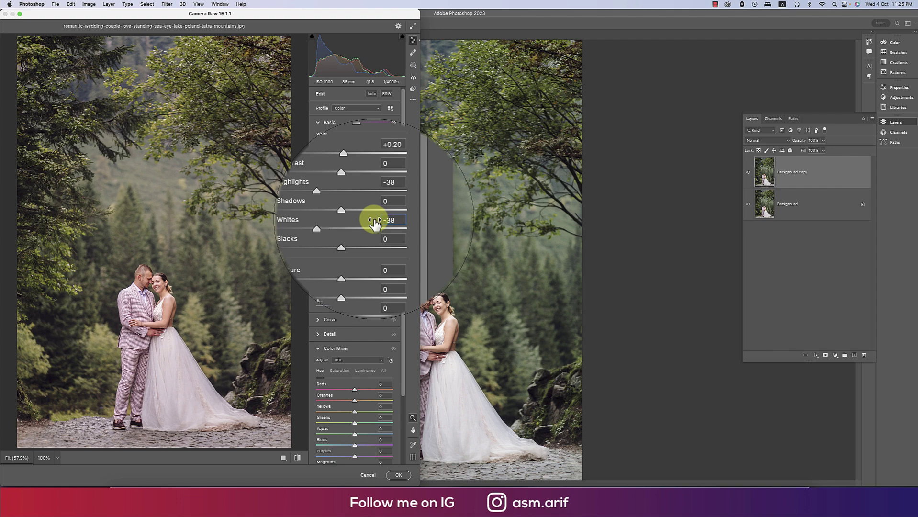
click(386, 200)
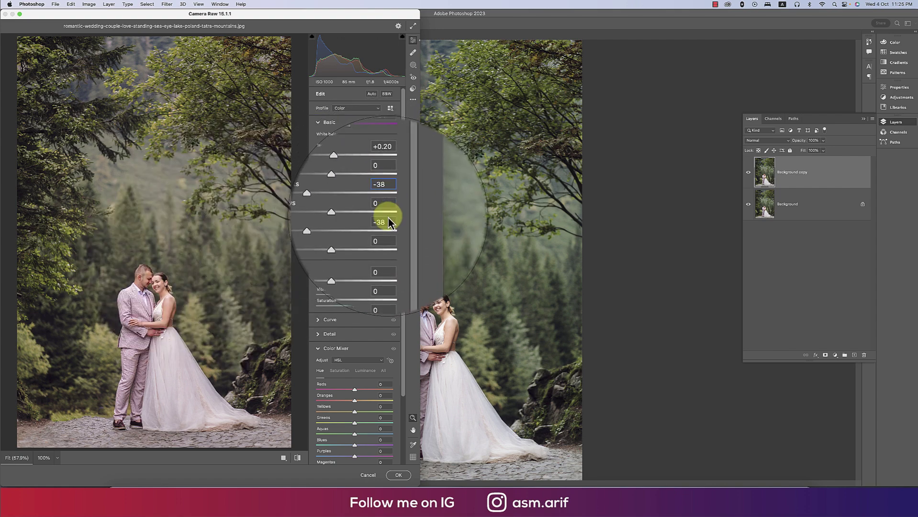
click(388, 212)
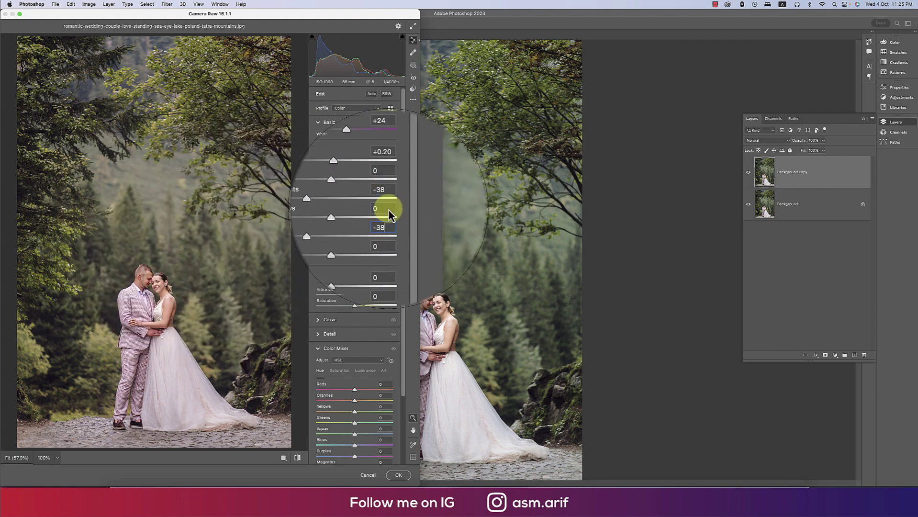
click(388, 199)
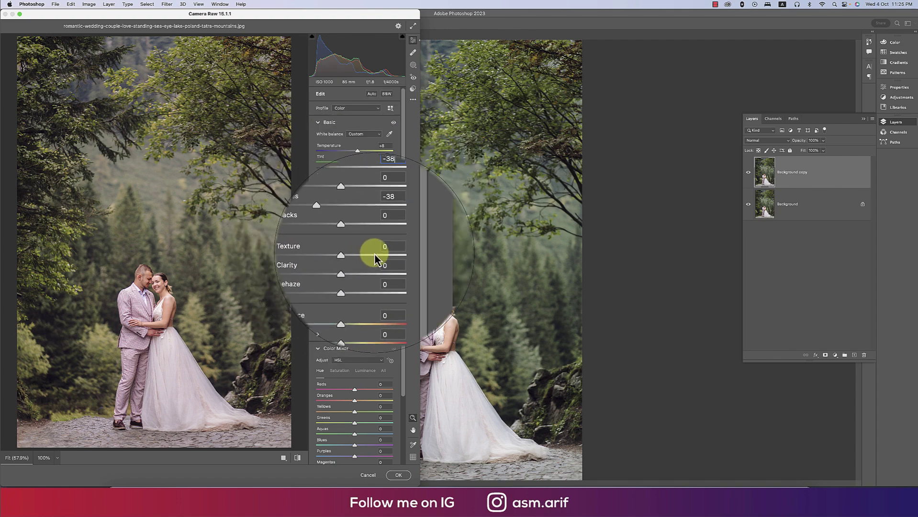
drag(354, 255, 350, 255)
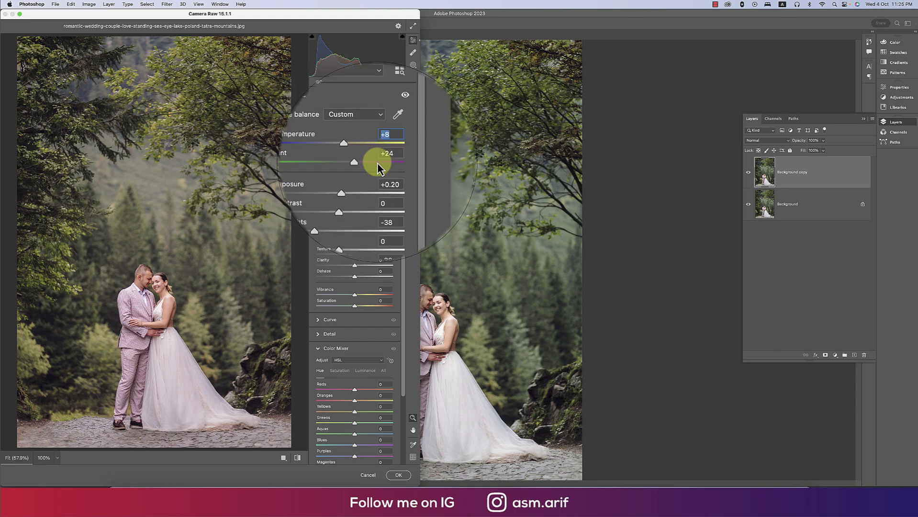
drag(385, 251, 393, 258)
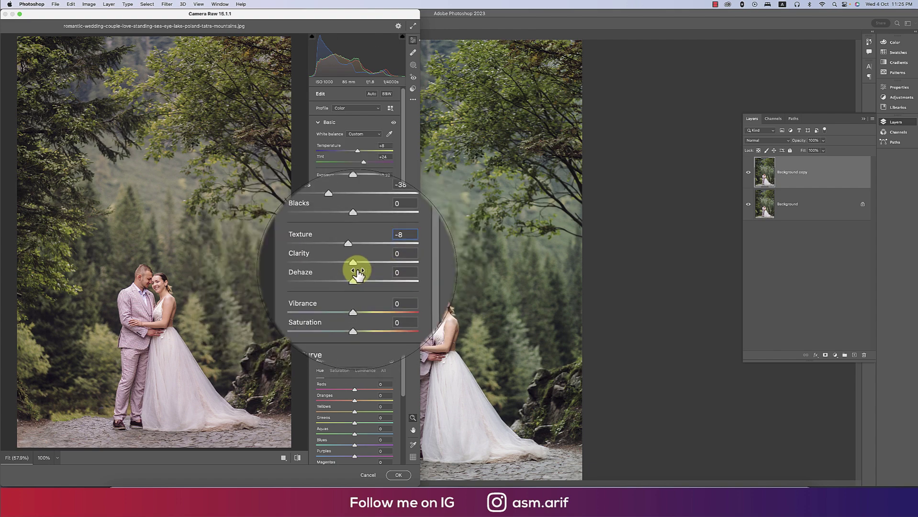
Set Clarity to −8 and Vibrance to −24, then fit the preview to the whole image.
click(372, 263)
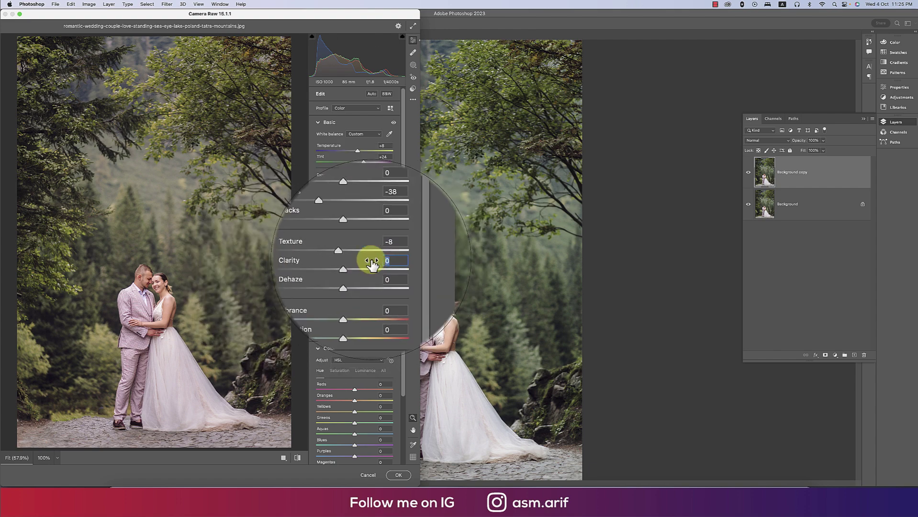
key(Return)
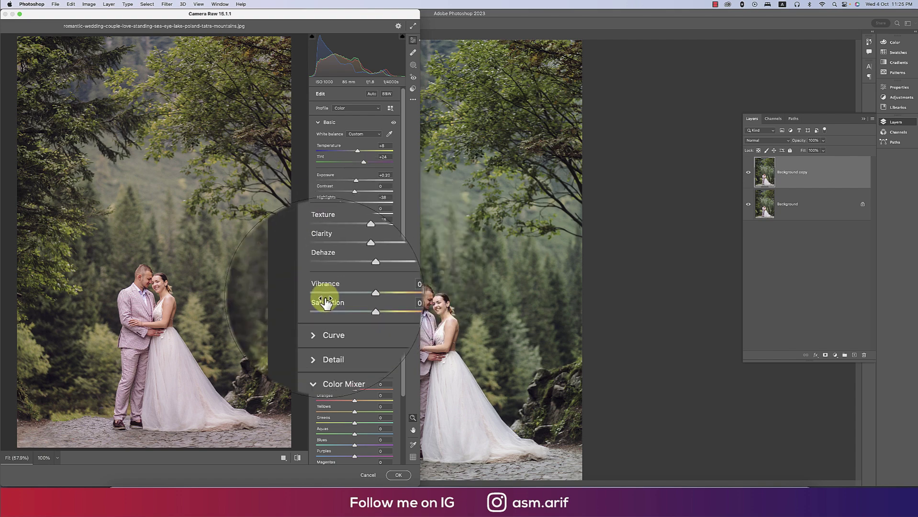
drag(356, 295, 344, 295)
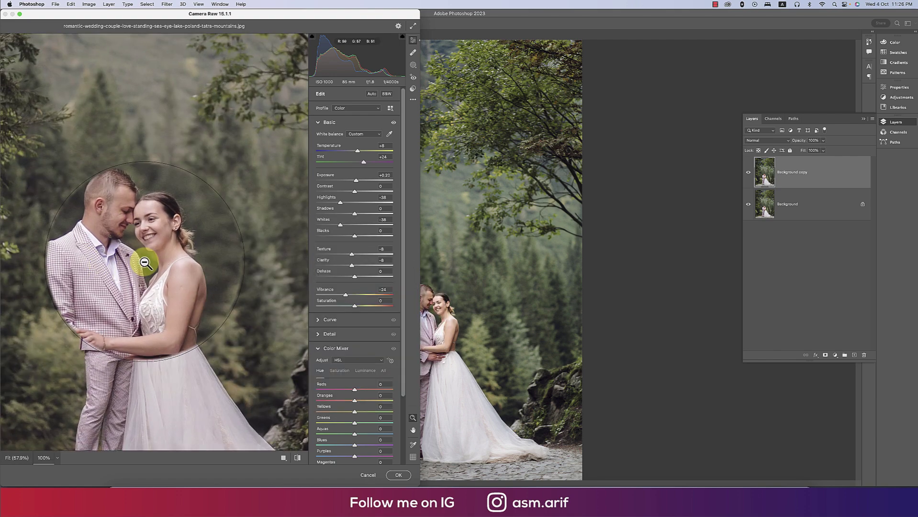
click(144, 258)
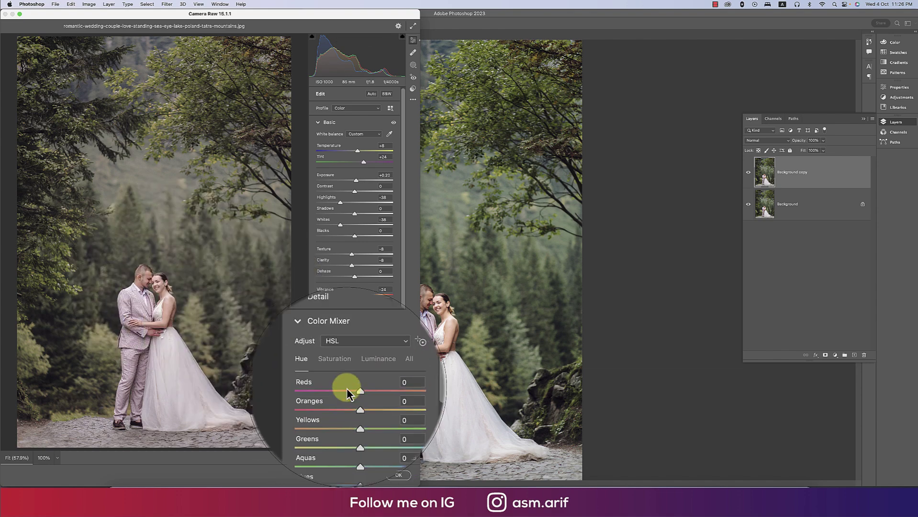
Lift the Point Curve's black point to output 28 for a faded, custom curve.
click(319, 124)
click(318, 167)
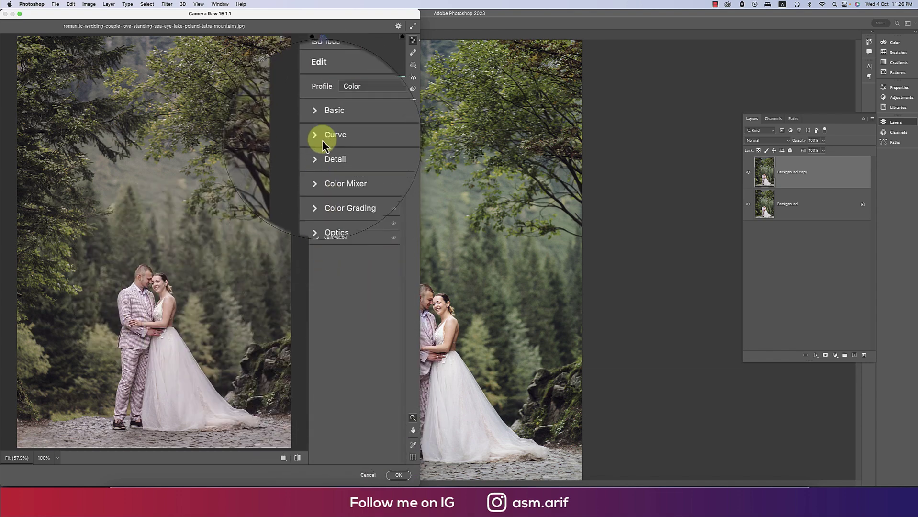
click(318, 138)
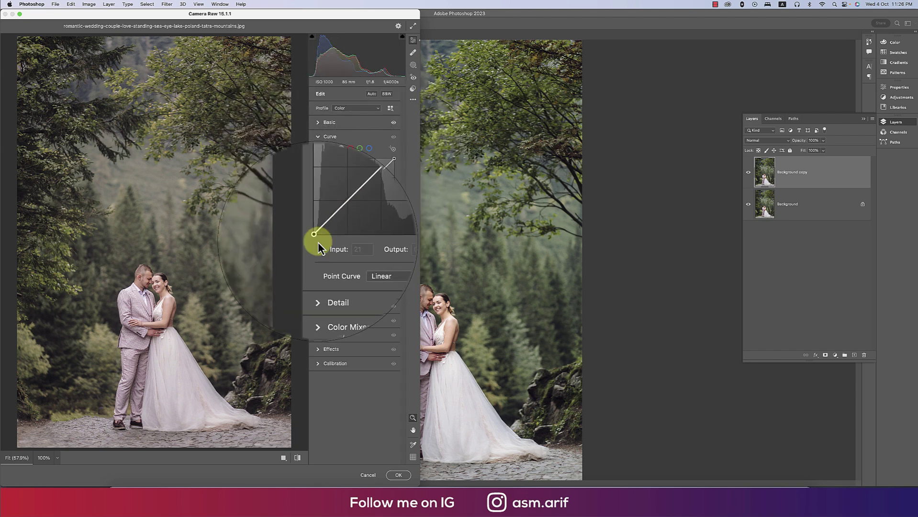
click(335, 218)
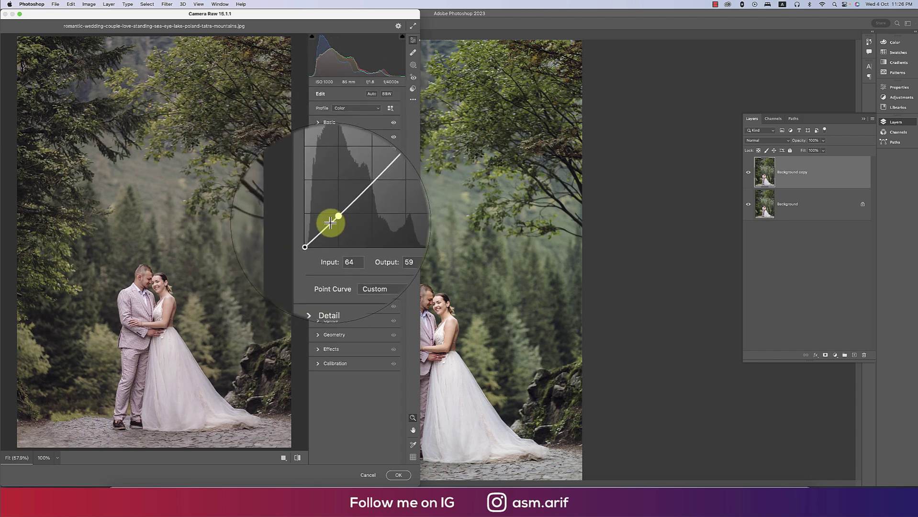
click(375, 179)
drag(316, 238, 316, 230)
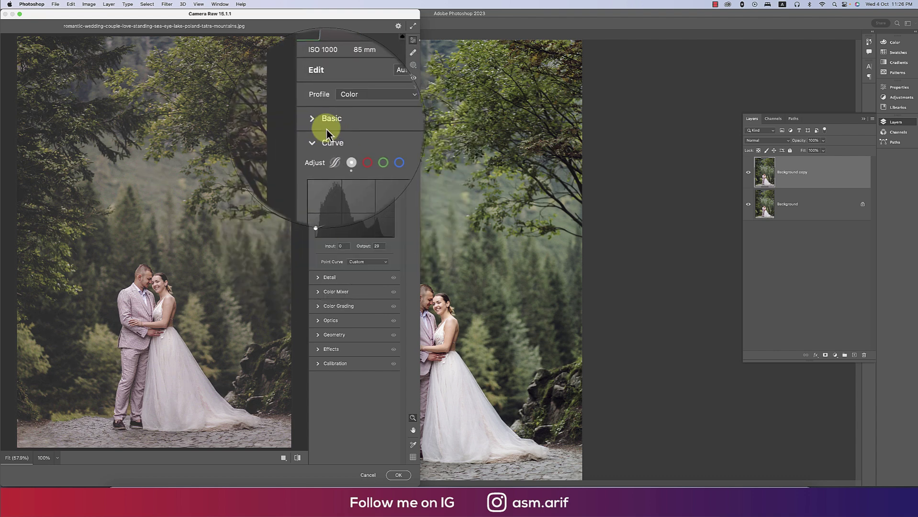
click(319, 137)
click(318, 152)
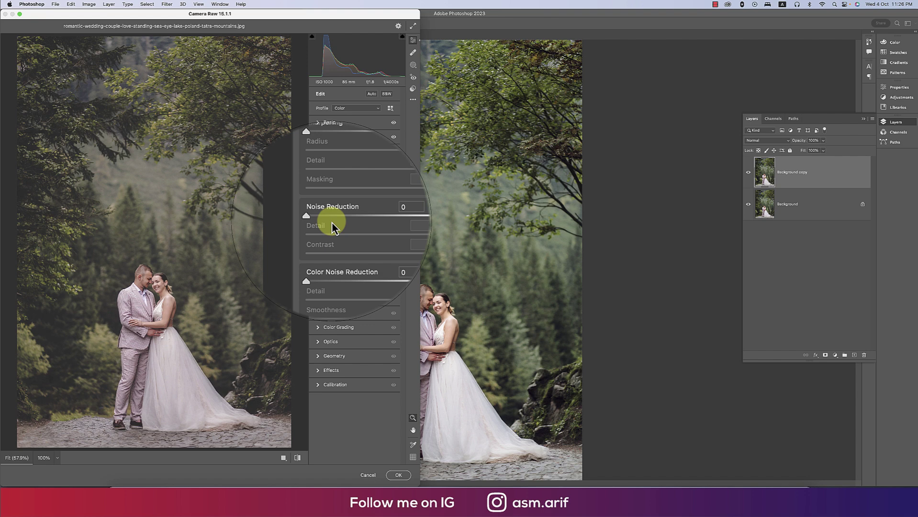
Set Detail Noise Reduction to 24, keeping Detail 50 and Contrast 0.
click(335, 218)
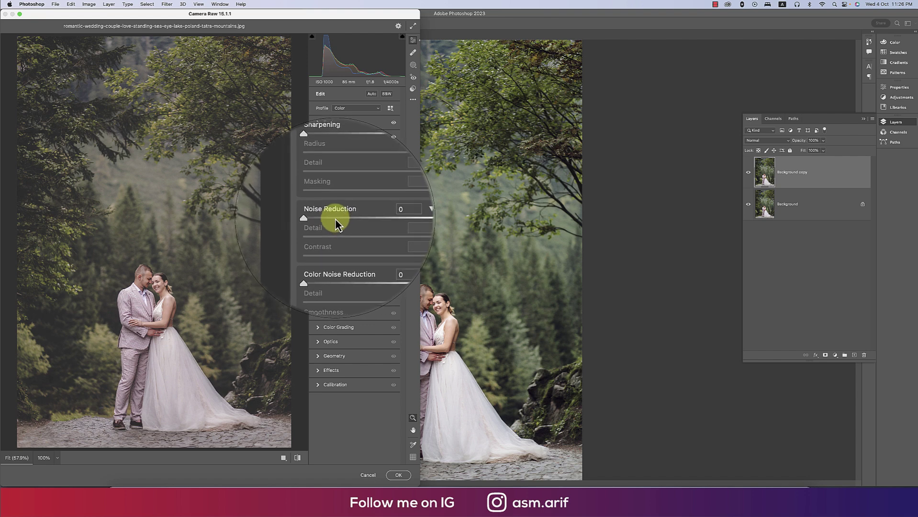
drag(335, 220, 332, 218)
click(372, 219)
double_click(370, 215)
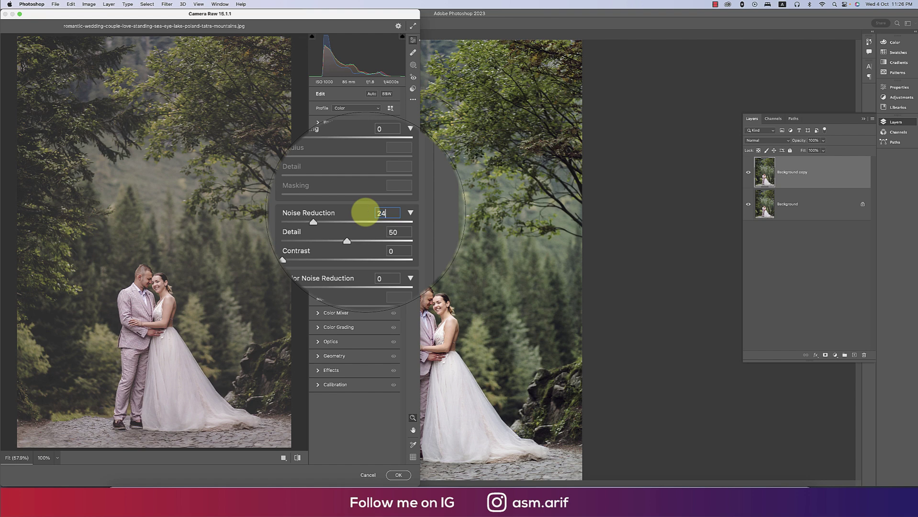
click(319, 122)
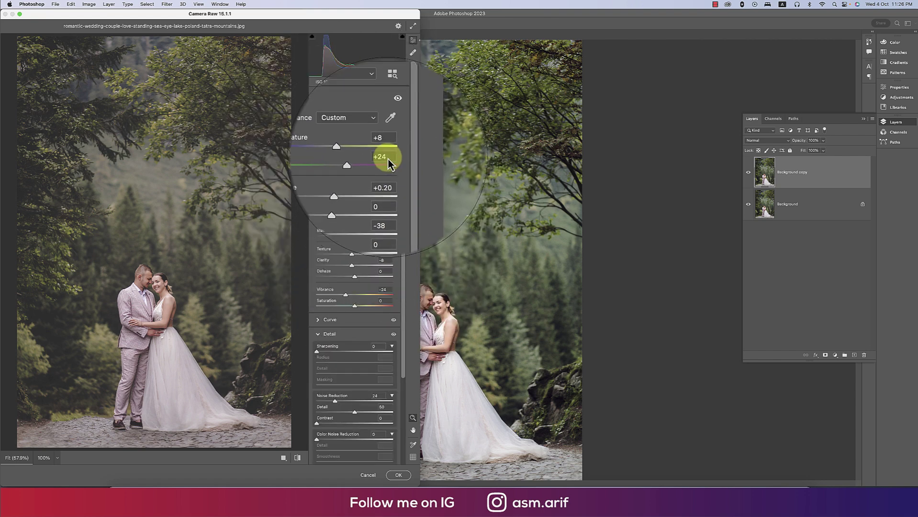
click(327, 128)
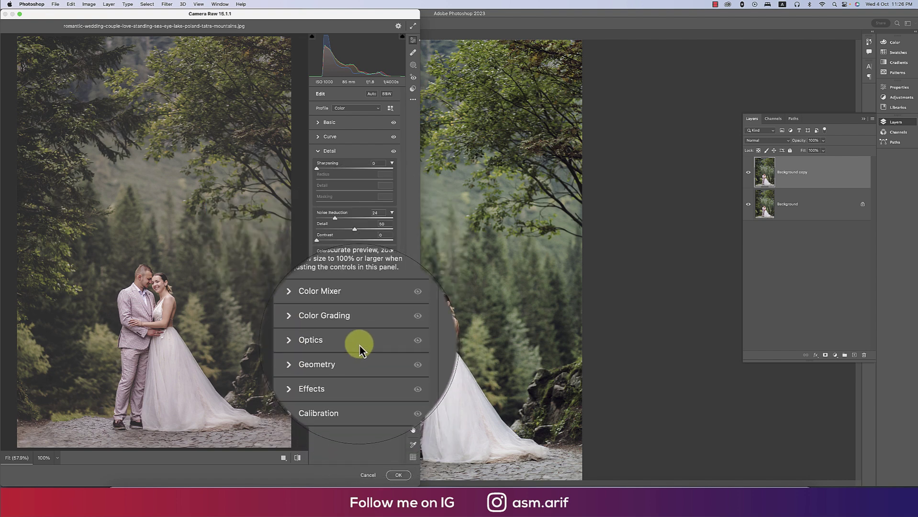
In HSL Saturation, set Reds and Oranges to +12 and Yellows and Greens to +24.
click(323, 371)
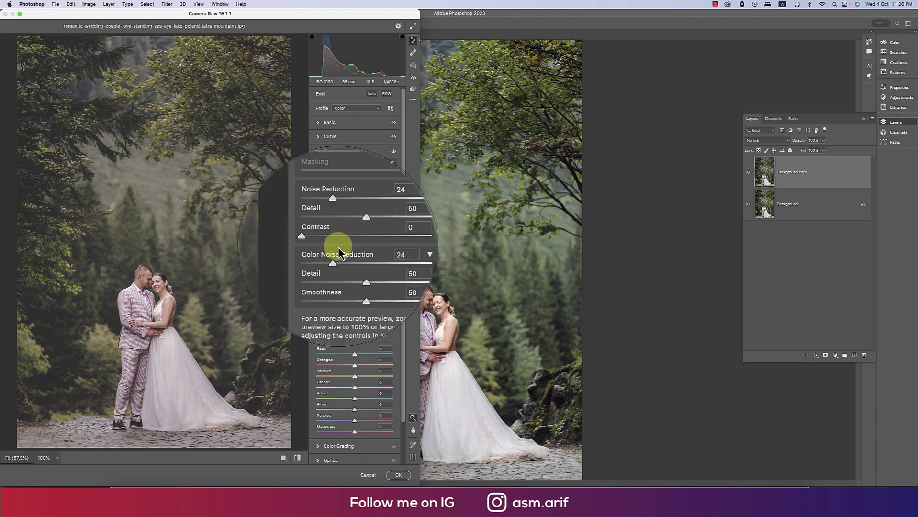
click(318, 151)
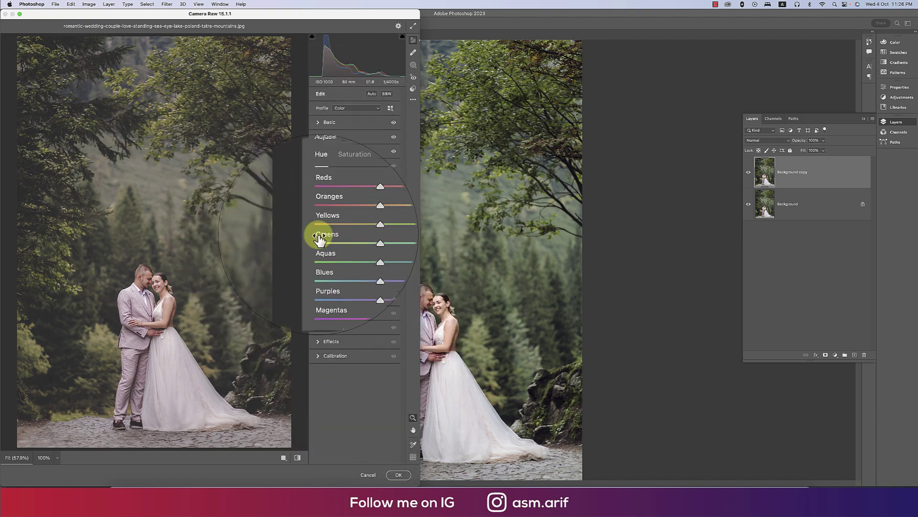
click(335, 186)
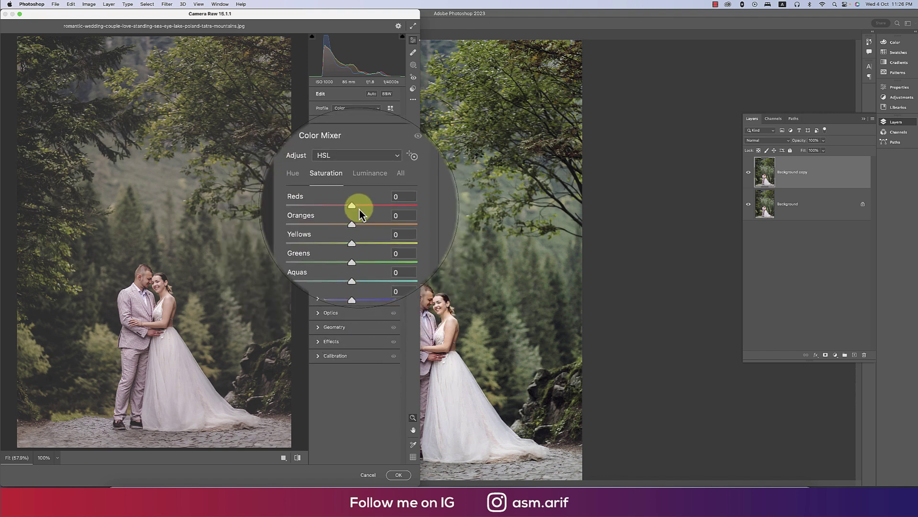
drag(359, 210, 364, 243)
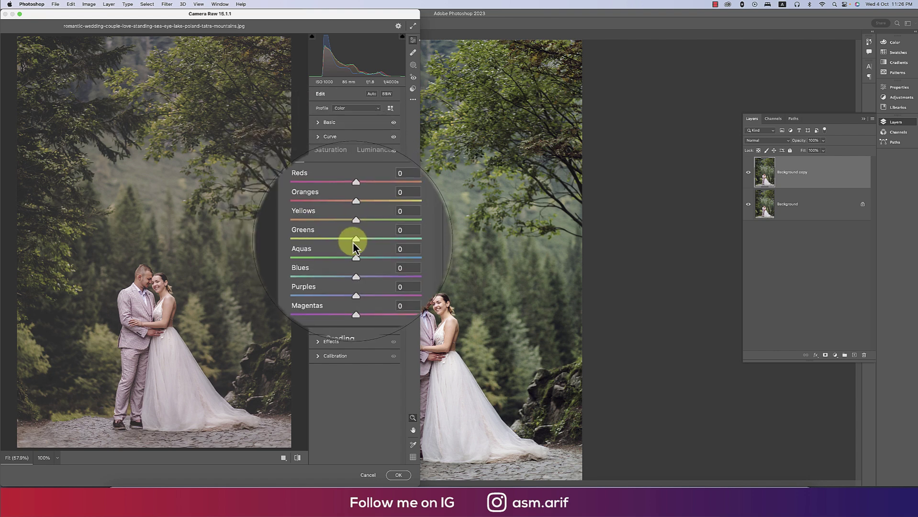
drag(348, 240, 369, 237)
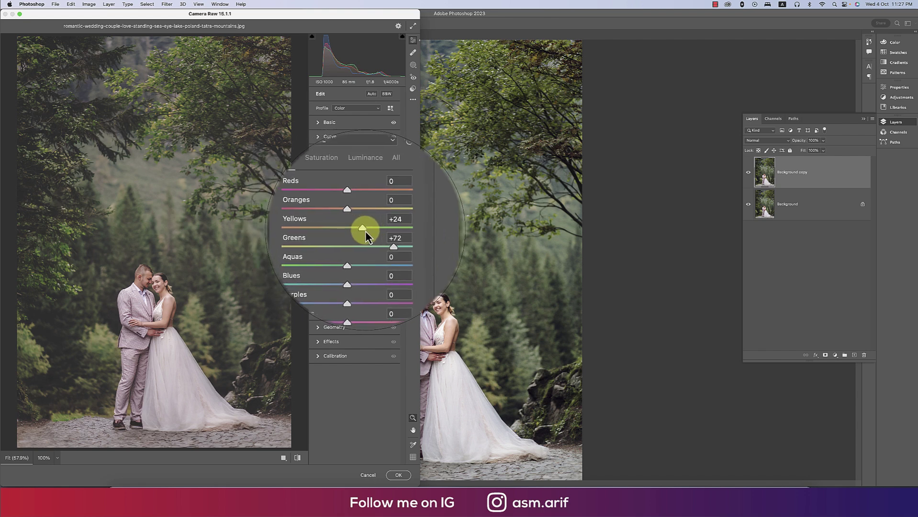
click(386, 238)
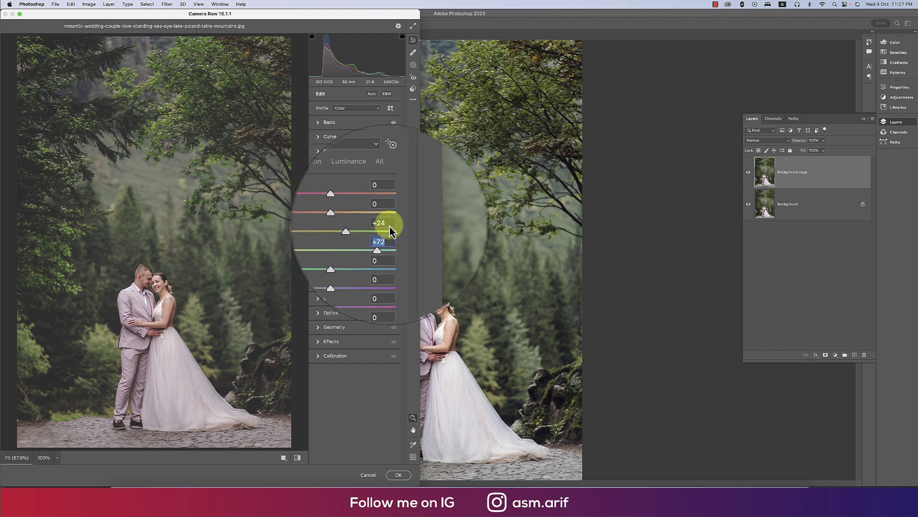
click(387, 223)
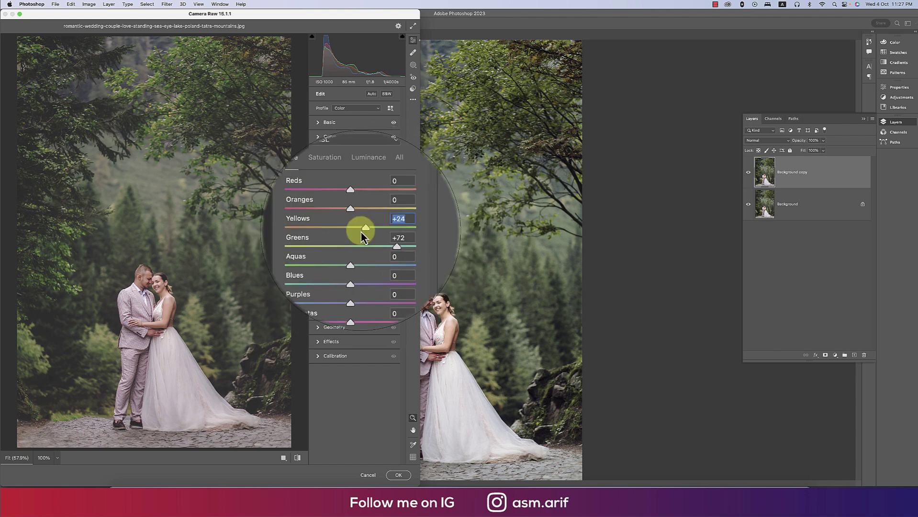
click(338, 189)
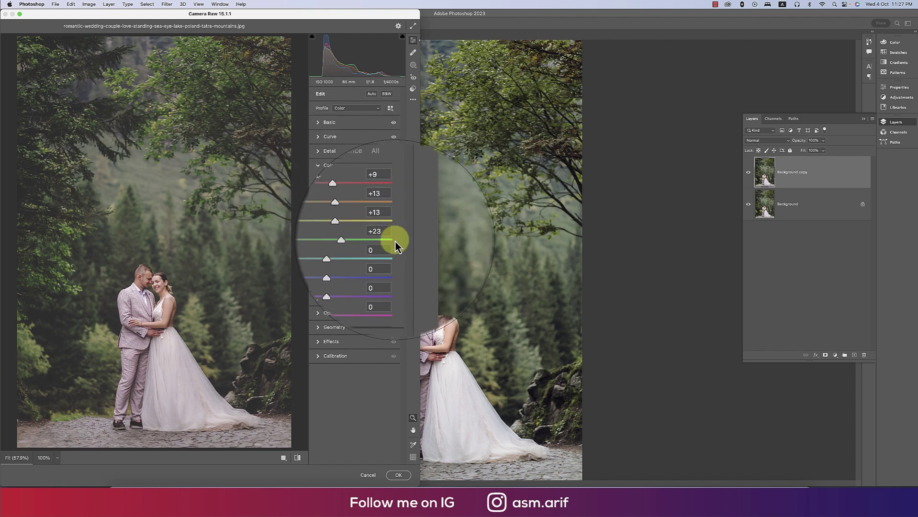
click(377, 235)
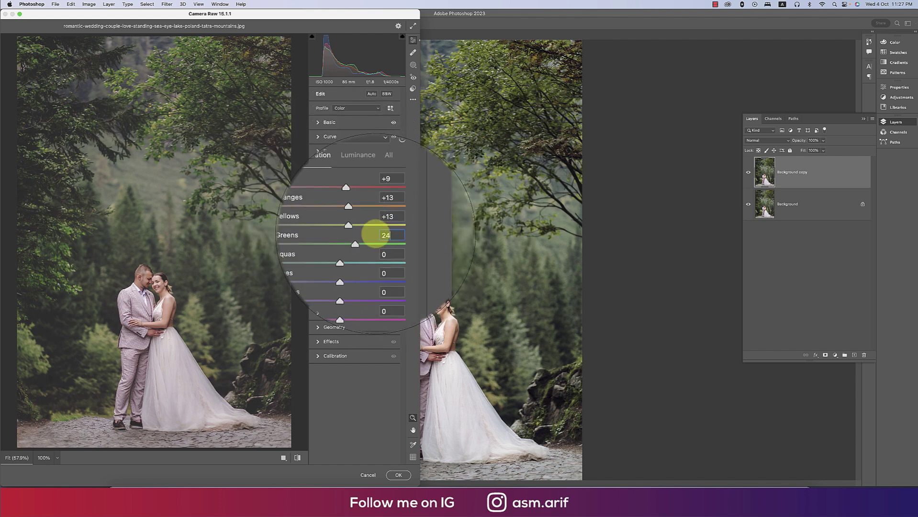
click(363, 220)
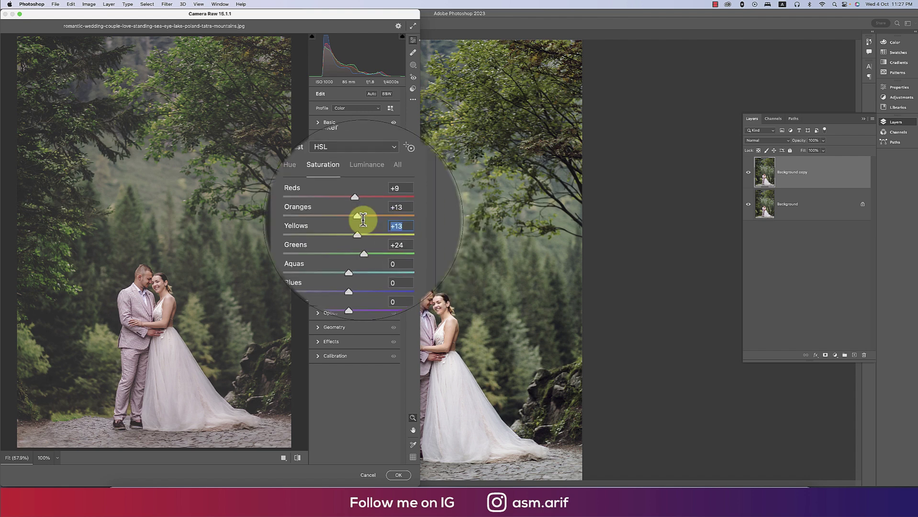
click(385, 214)
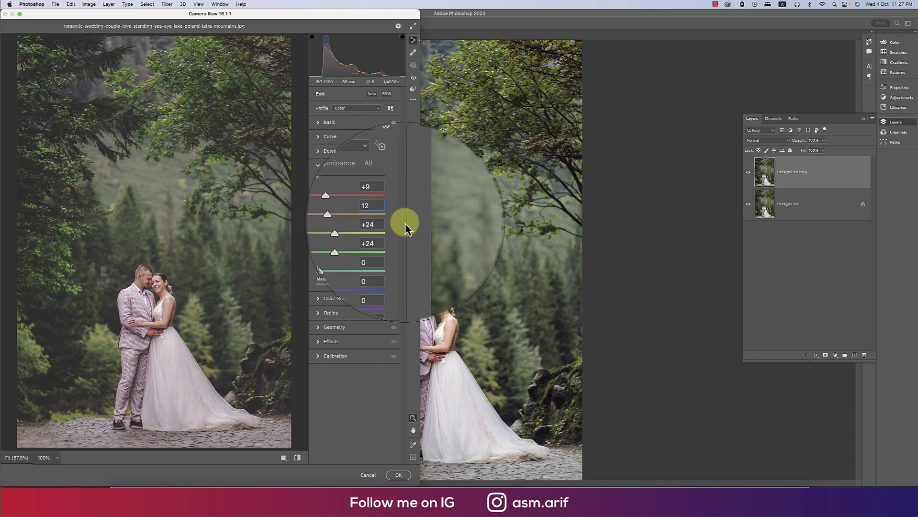
click(388, 204)
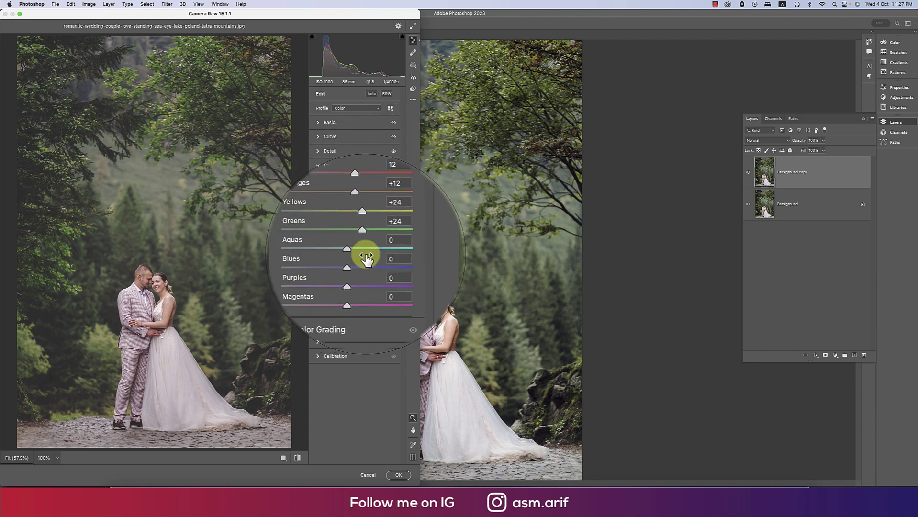
click(388, 229)
key(Return)
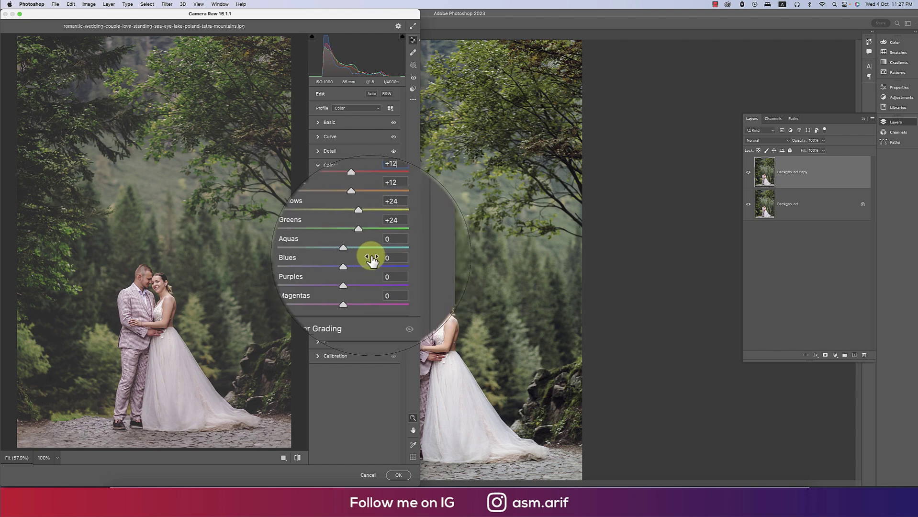
Raise Aquas saturation to +48 and Blues saturation to +22.
drag(342, 247, 371, 258)
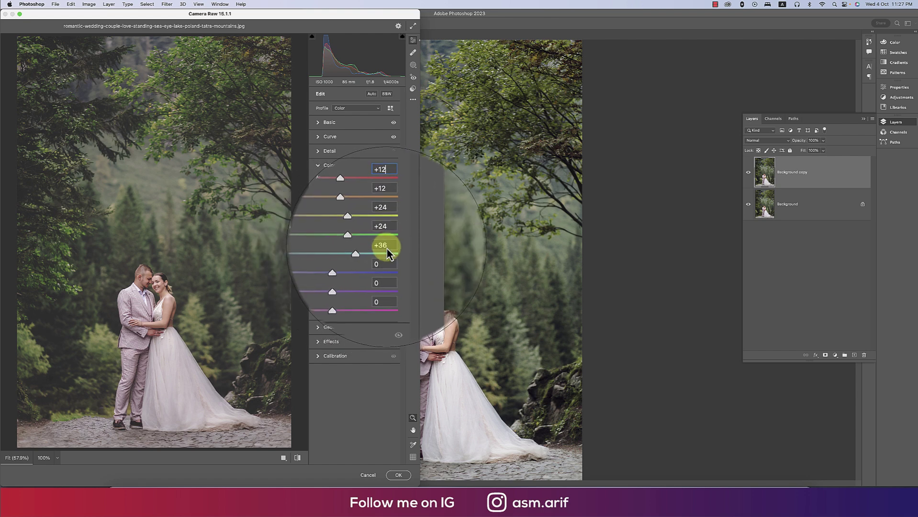
click(385, 246)
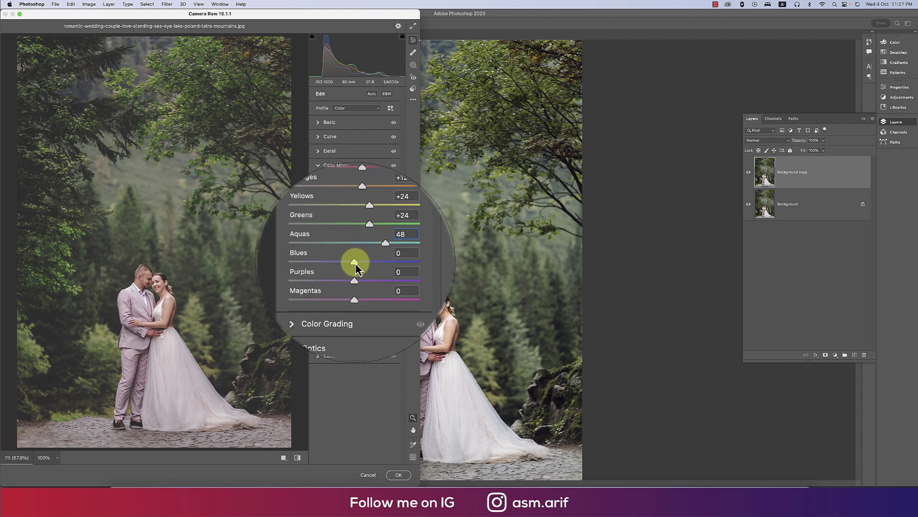
drag(355, 262, 363, 262)
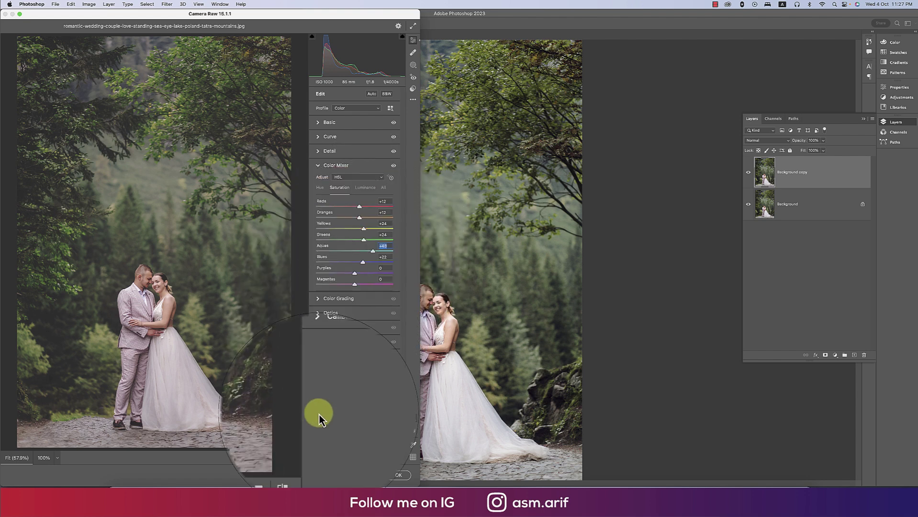
Compare the photo before and after the edits while reviewing the Basic Tint and Contrast values.
click(301, 458)
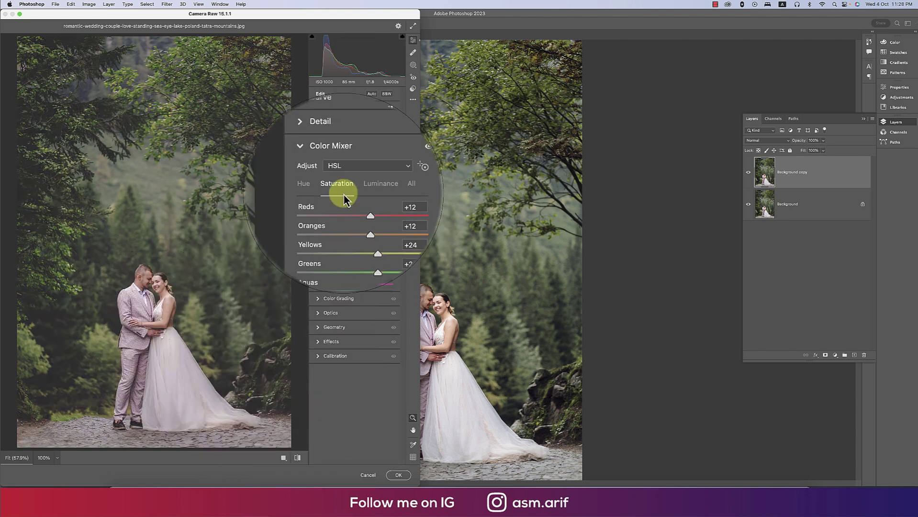
scroll(344, 149, up, 3)
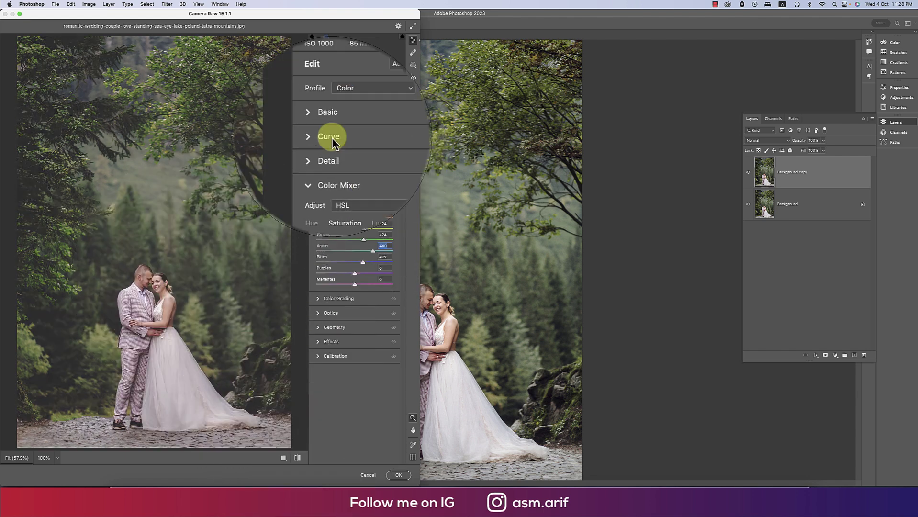
click(320, 123)
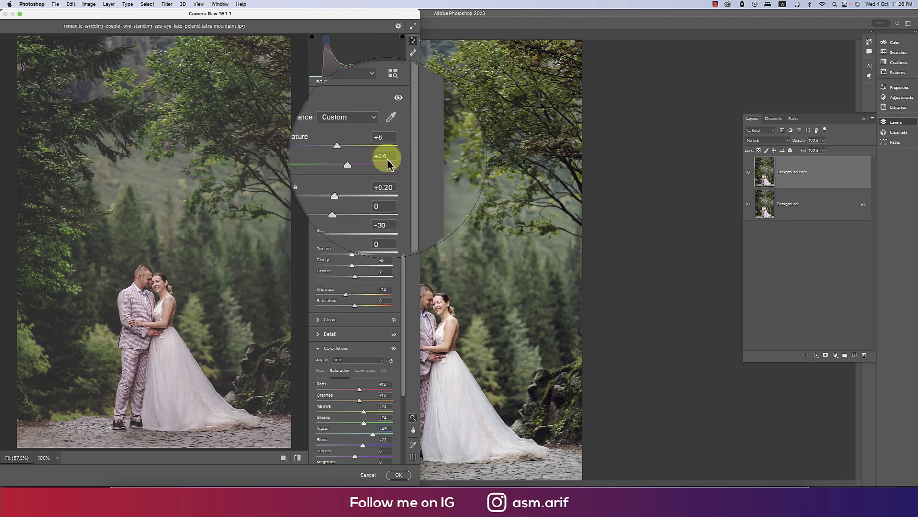
click(379, 157)
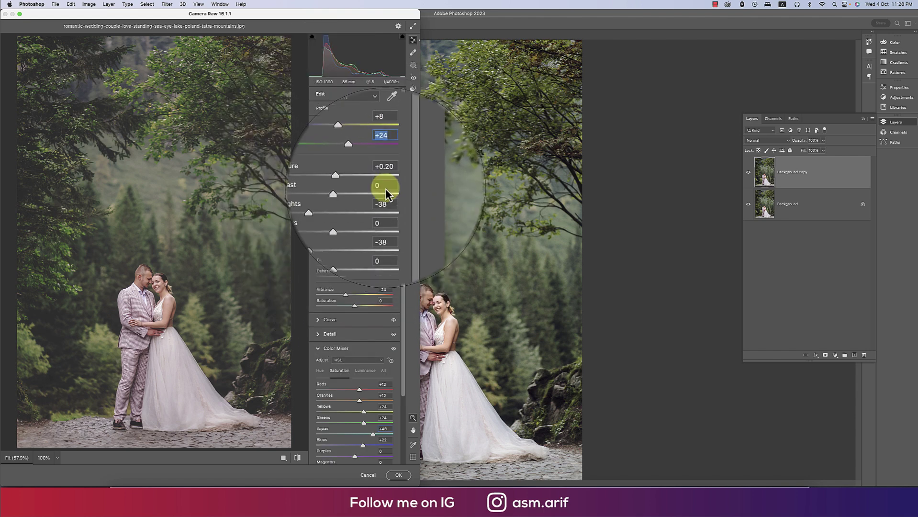
click(376, 188)
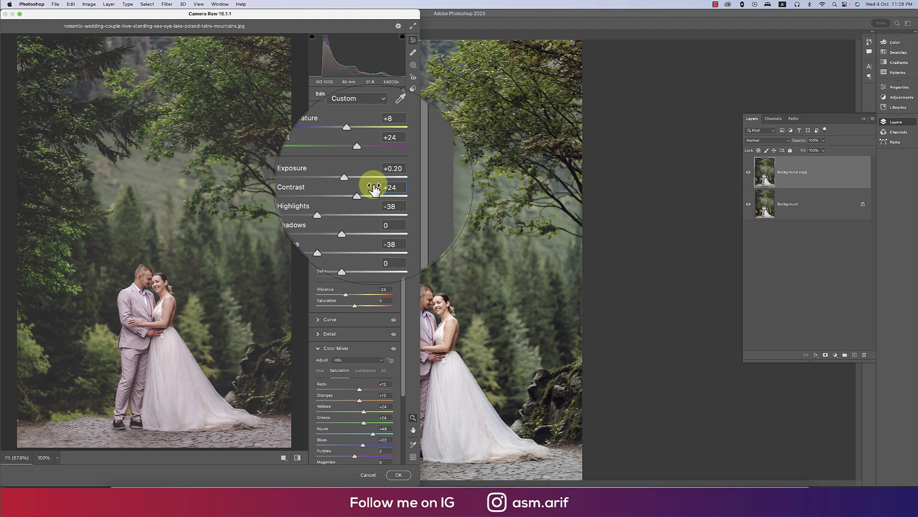
click(297, 458)
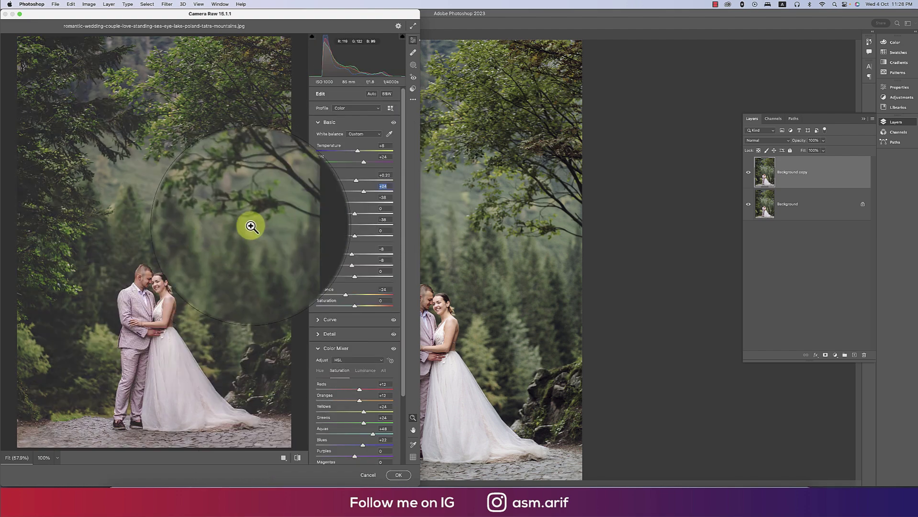
click(316, 127)
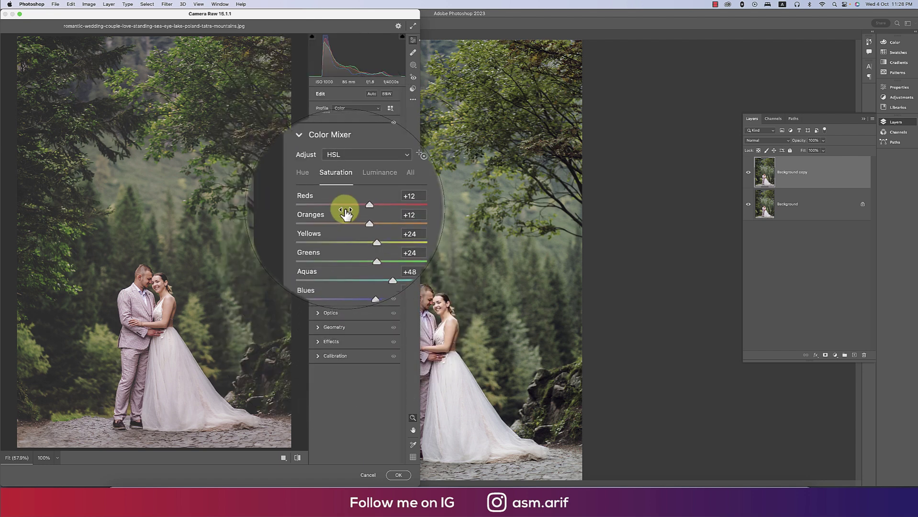
Set HSL Luminance to +12 for Reds through Purples.
click(365, 190)
click(372, 199)
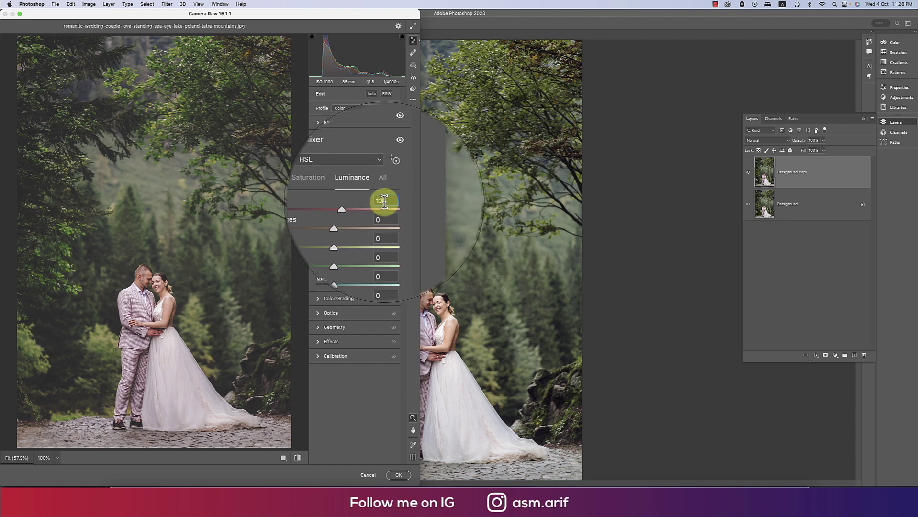
key(Tab)
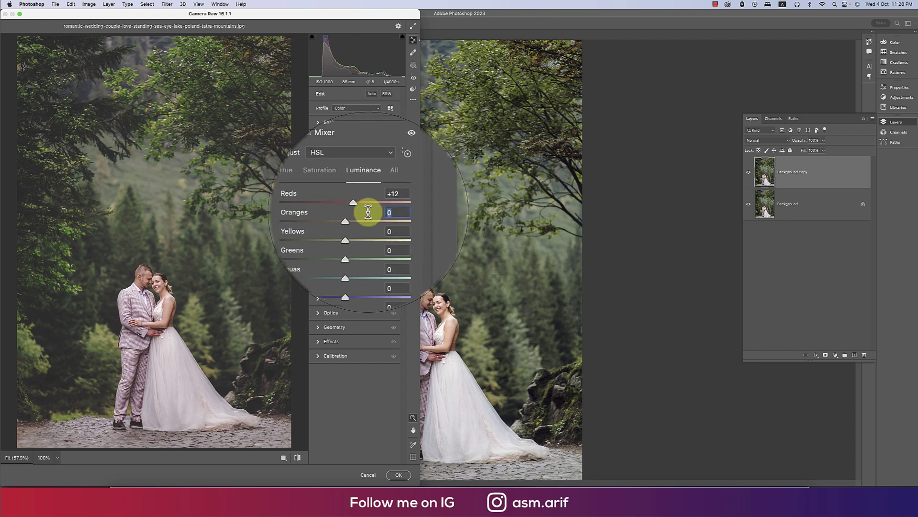
text(12)
key(Tab)
text(12)
key(Tab)
text(12)
key(Tab)
text(12)
key(Tab)
text(12)
key(Tab)
text(12)
key(Tab)
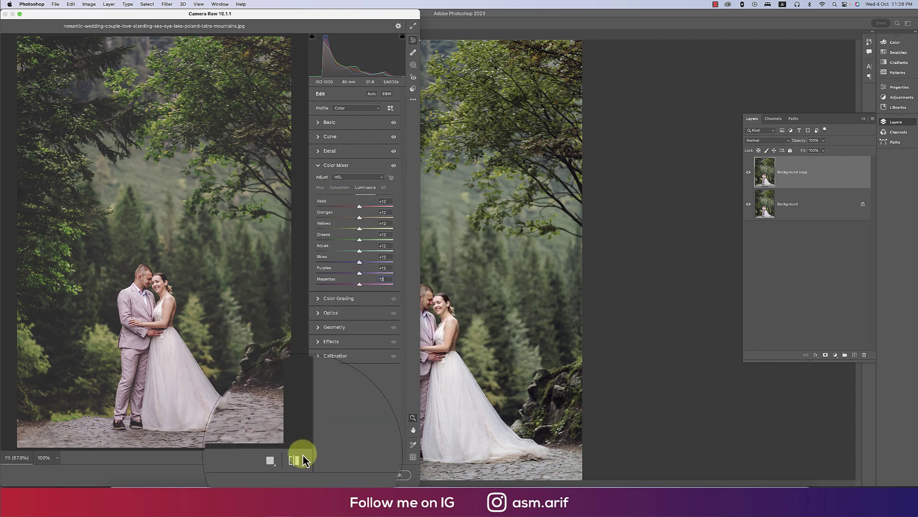
In Color Grading, tint the shadows to Hue 138 at Saturation 12.
click(298, 458)
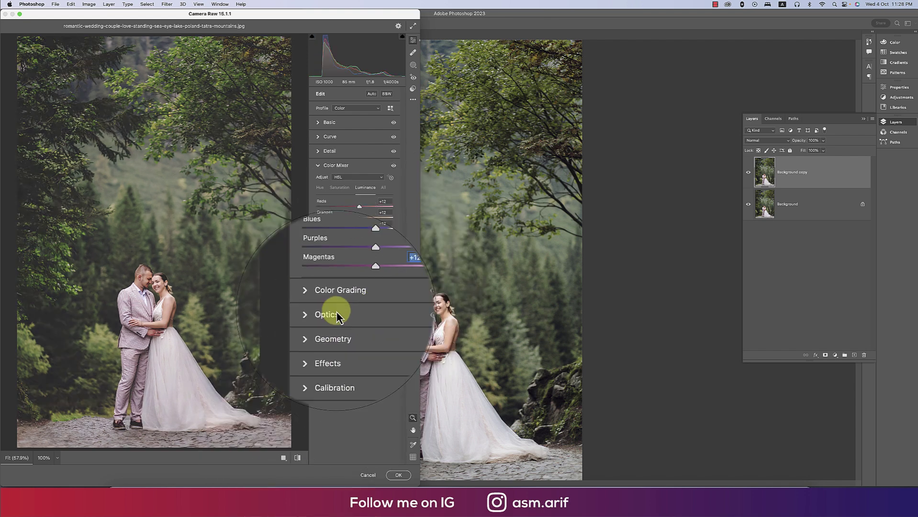
click(318, 165)
scroll(316, 172, down, 1)
click(318, 180)
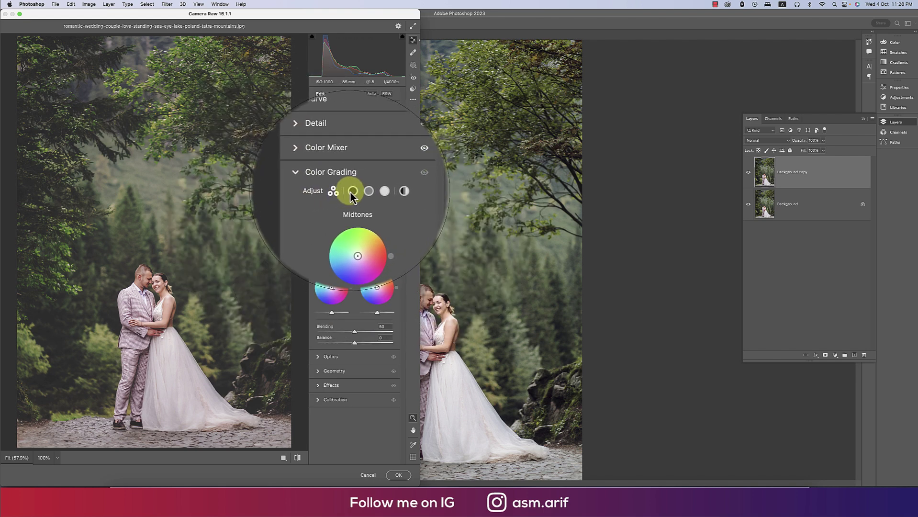
click(351, 191)
click(365, 191)
click(370, 192)
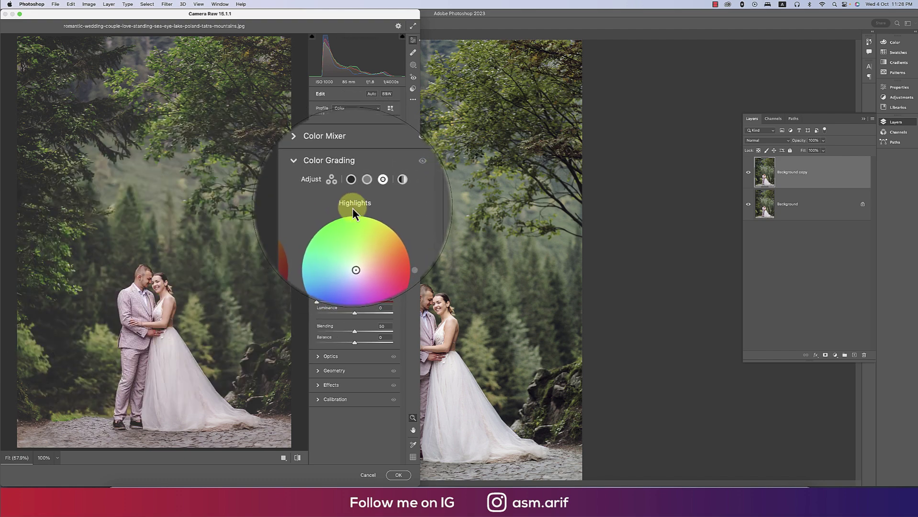
click(352, 191)
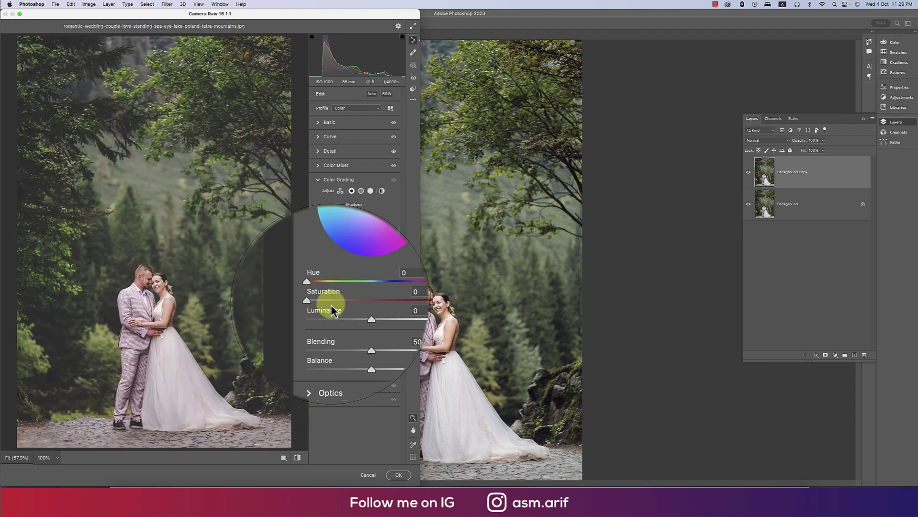
click(380, 299)
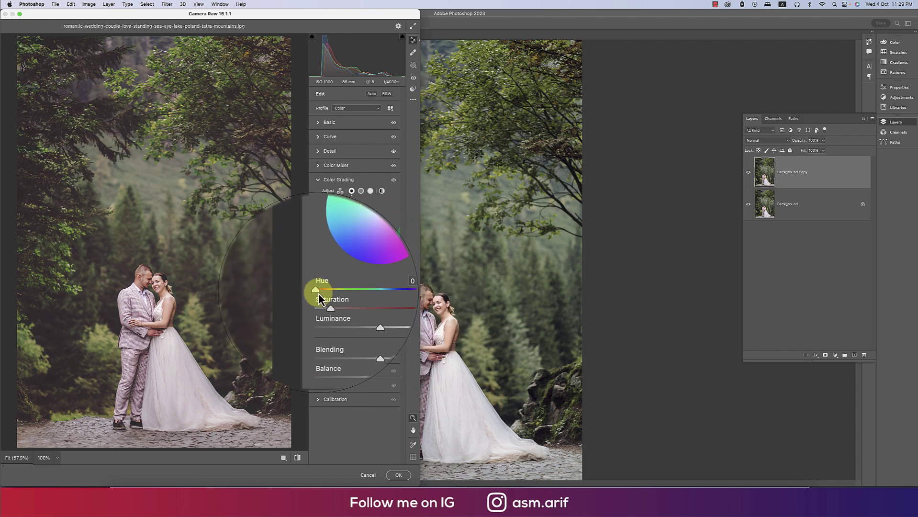
drag(316, 293, 344, 297)
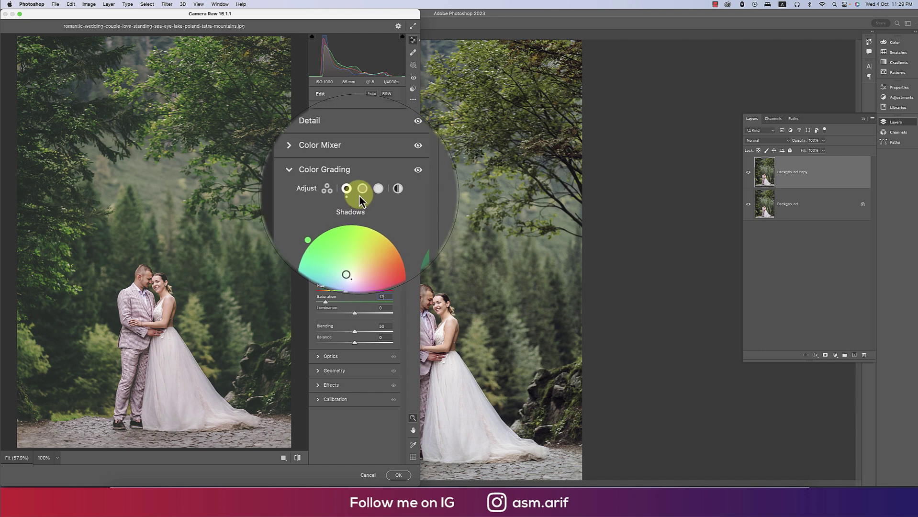
Tint the midtones toward blue-violet at Hue 246, Saturation 12.
click(361, 191)
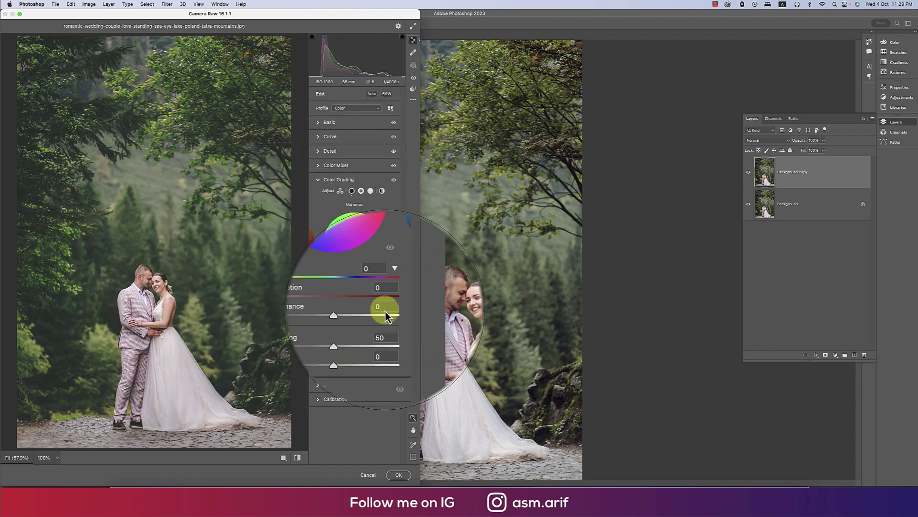
click(372, 297)
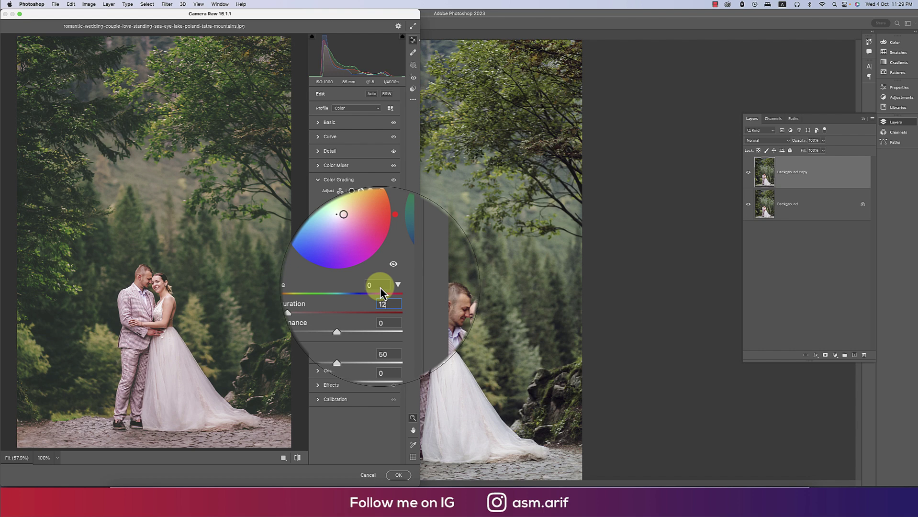
click(380, 287)
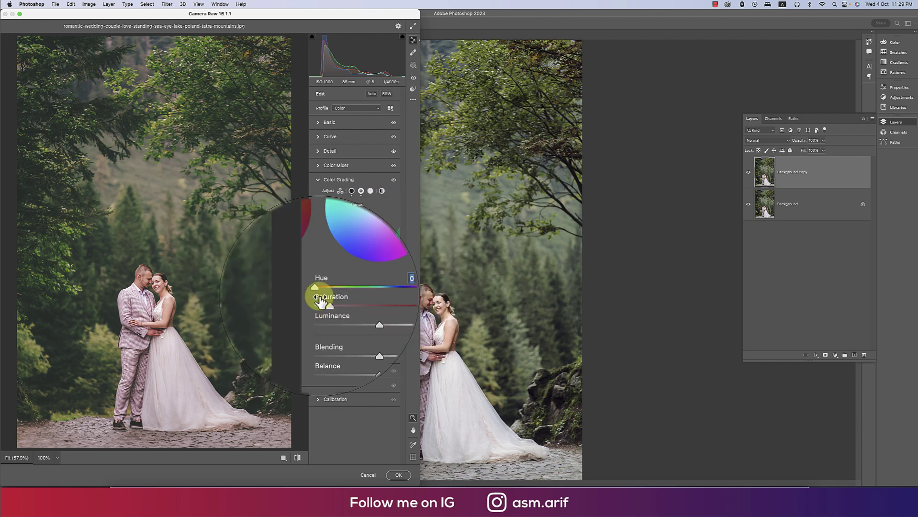
drag(317, 295, 379, 297)
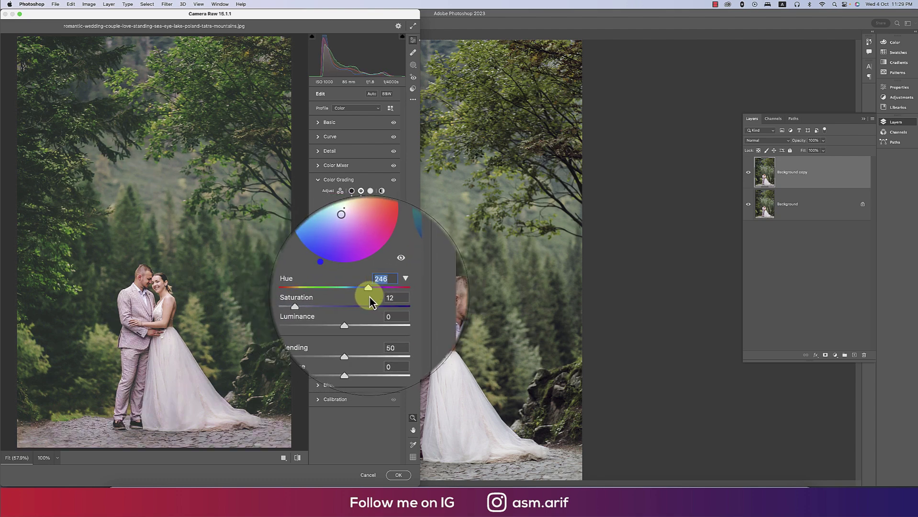
Tint the highlights toward green at Hue 155, Saturation 12.
click(370, 191)
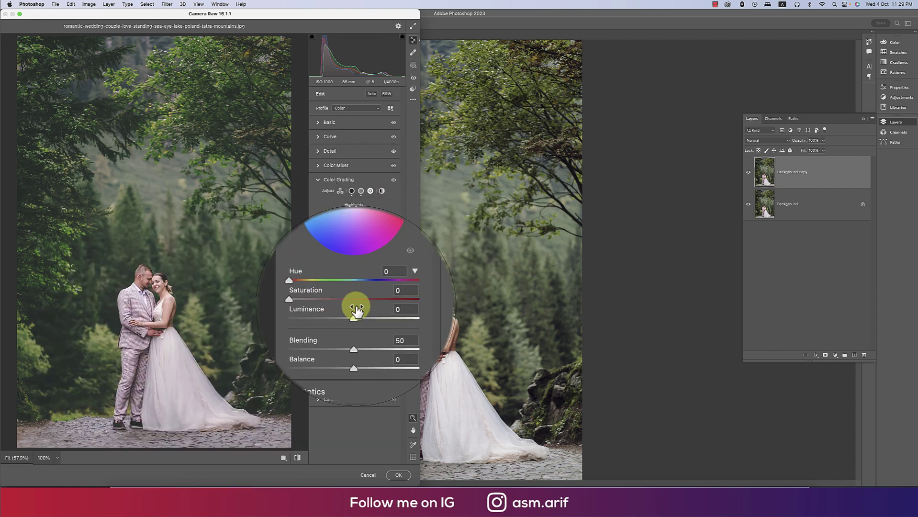
click(368, 300)
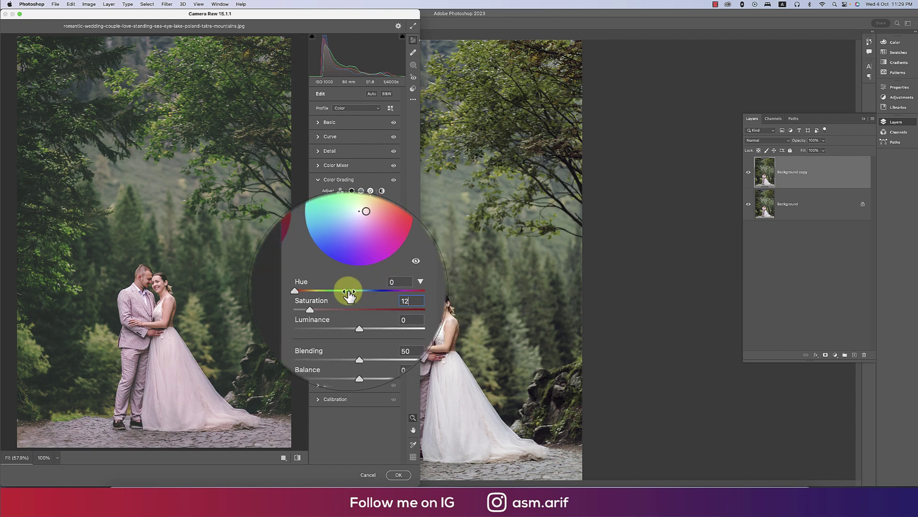
drag(317, 293, 346, 295)
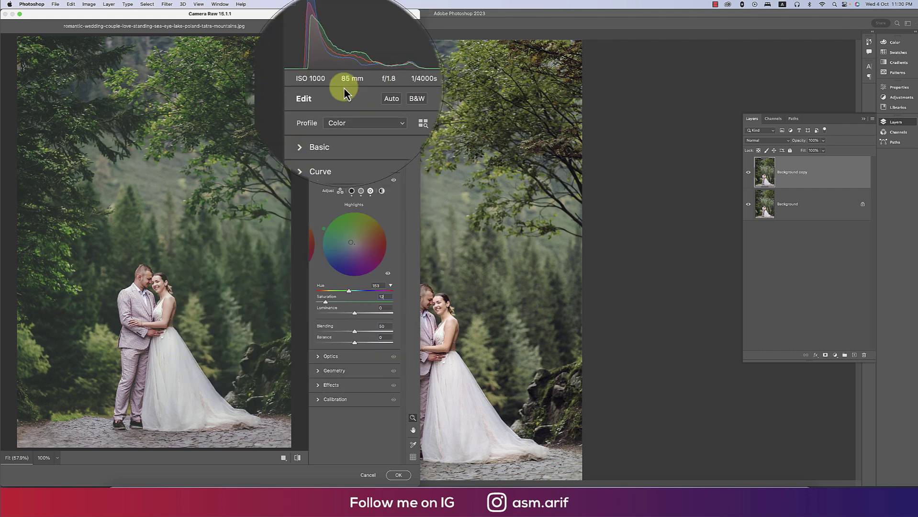
scroll(317, 199, up, 2)
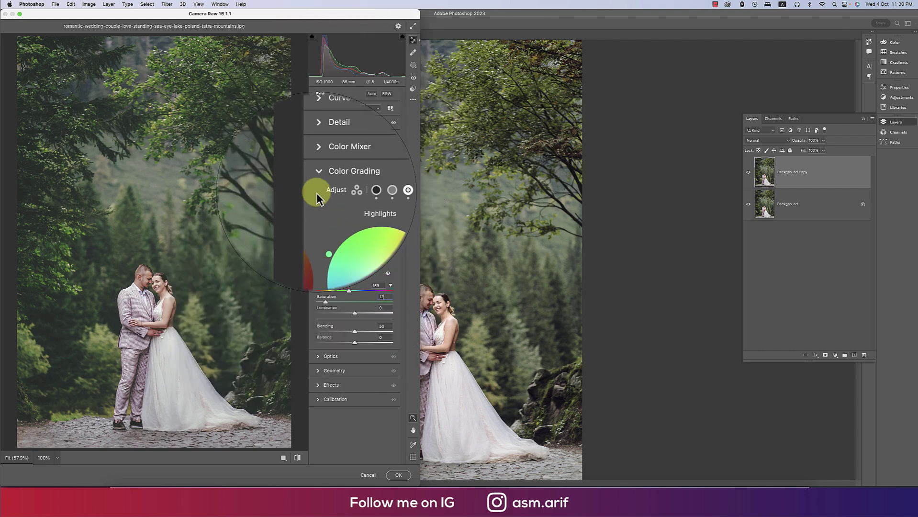
Set Calibration Red Primary Hue −12, Green +12, Blue −12, then view the original for comparison.
click(318, 179)
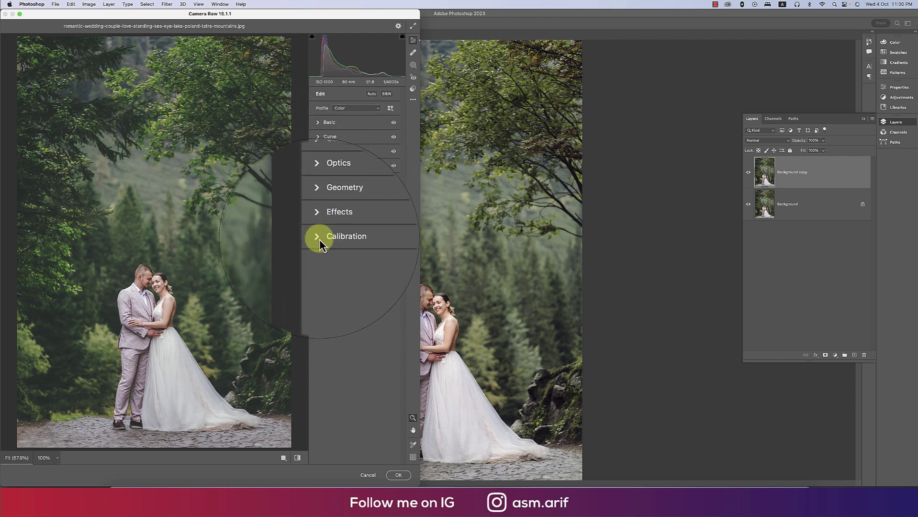
click(319, 238)
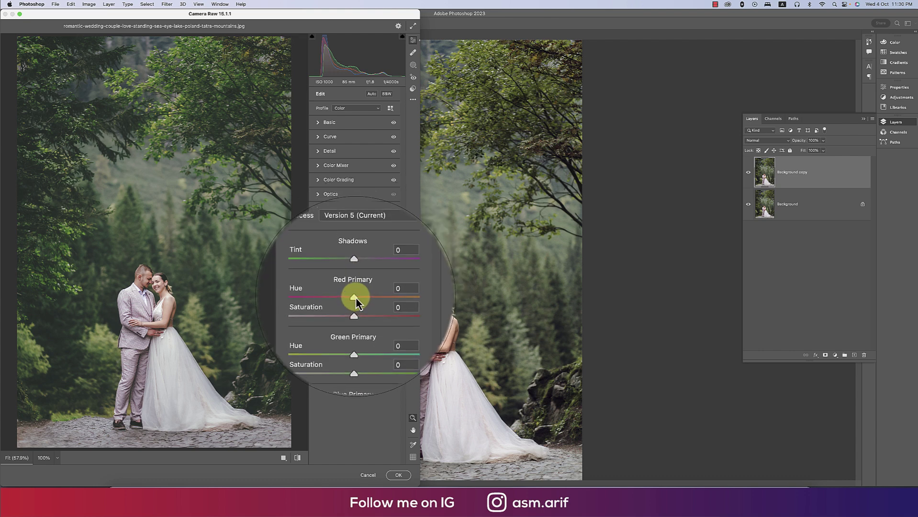
mouse_move(352, 298)
mouse_down()
mouse_move(324, 297)
mouse_move(356, 298)
mouse_move(341, 302)
mouse_move(349, 300)
mouse_up()
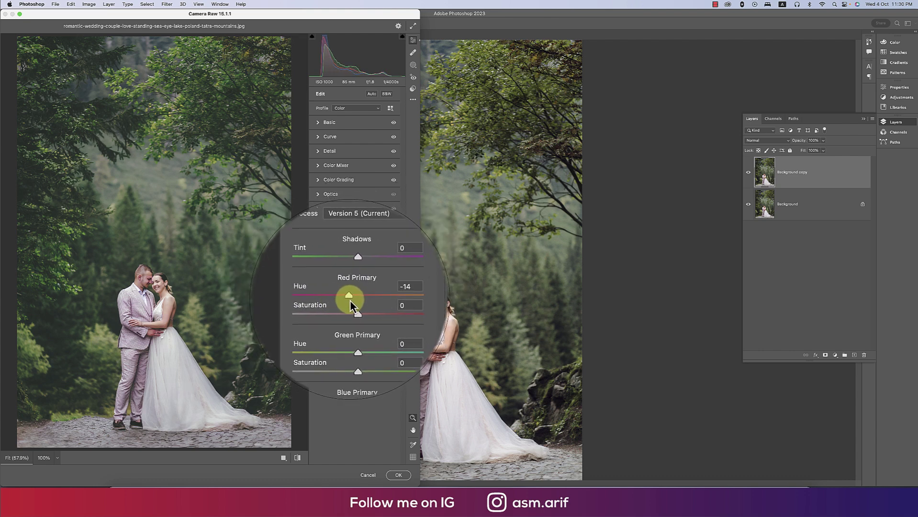
click(373, 295)
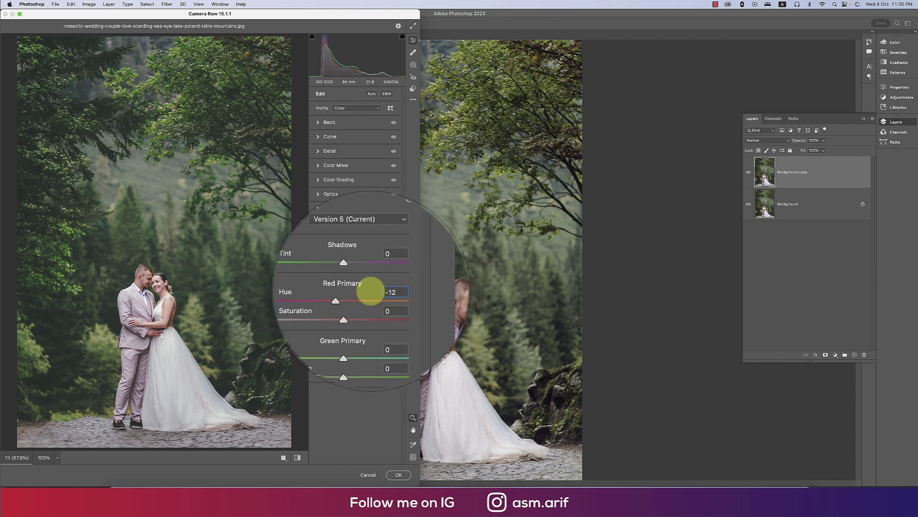
mouse_move(354, 331)
mouse_down()
mouse_move(367, 331)
mouse_move(359, 331)
mouse_up()
click(376, 329)
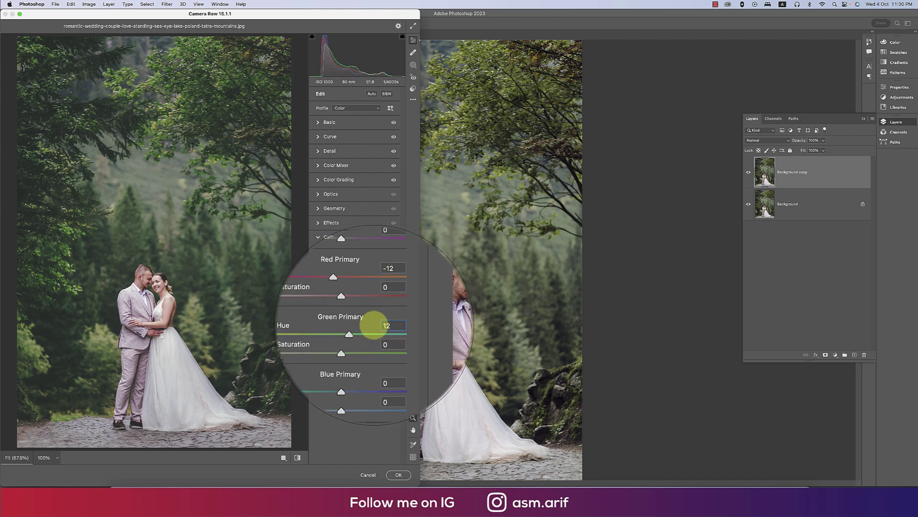
mouse_move(354, 368)
mouse_down()
mouse_move(344, 368)
mouse_move(363, 372)
mouse_move(350, 367)
mouse_move(368, 363)
mouse_up()
text(-12)
click(297, 458)
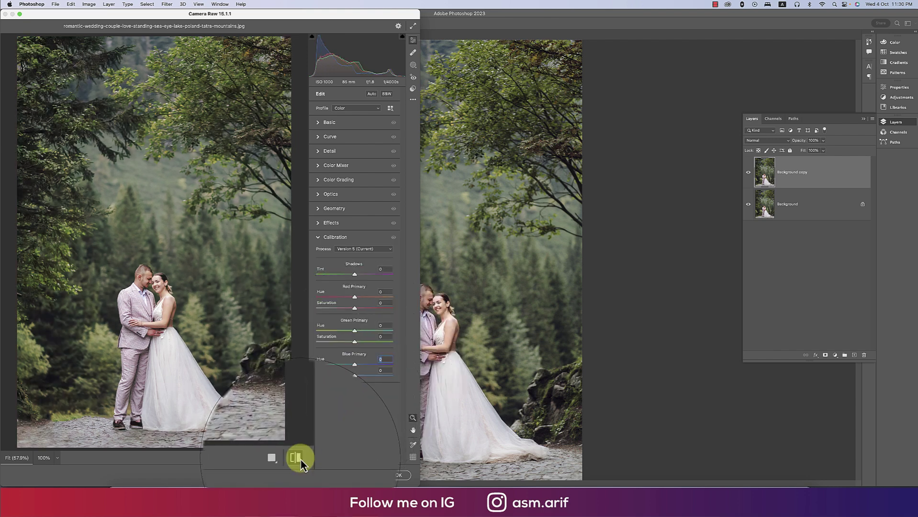
Save the Camera Raw settings as 'wedding 2023.xmp' in the Settings folder.
click(297, 457)
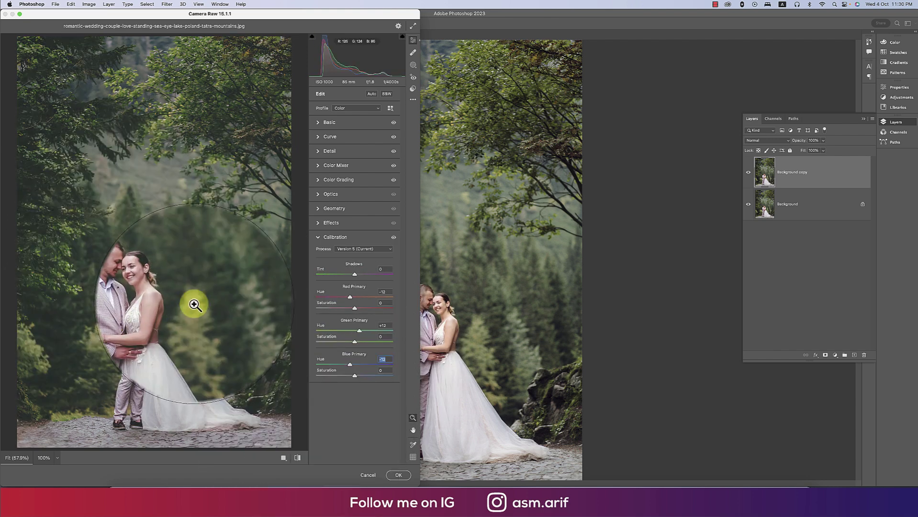
click(322, 238)
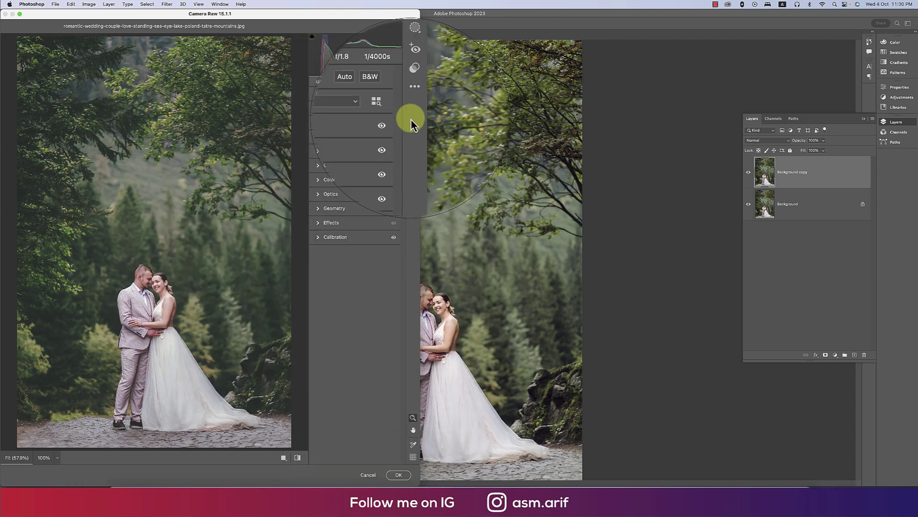
click(413, 100)
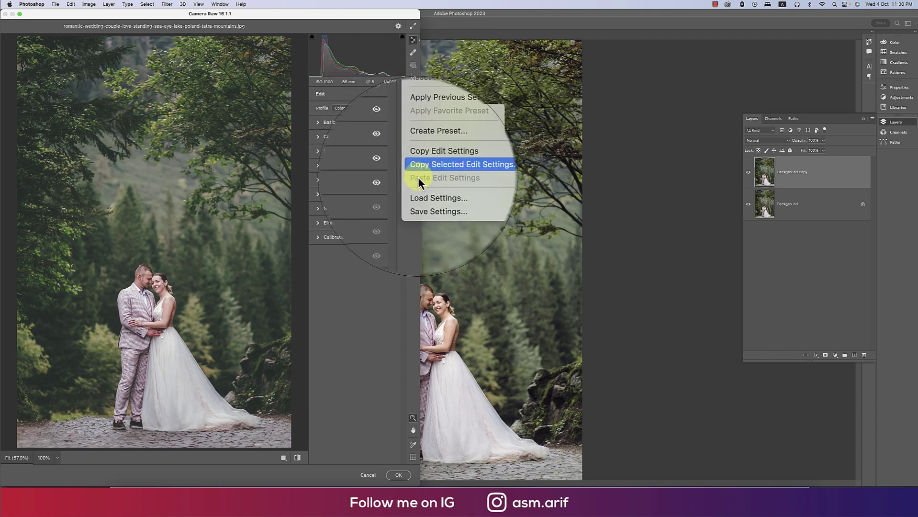
click(369, 191)
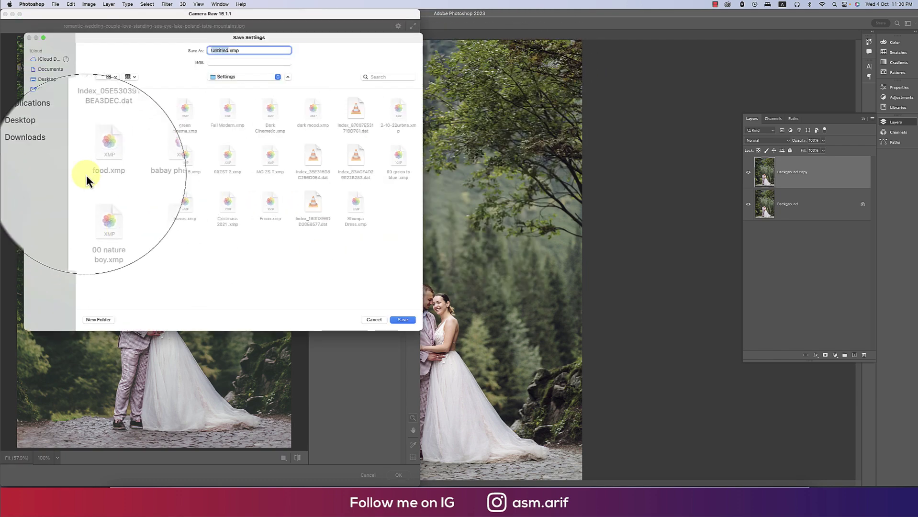
text(wedding )
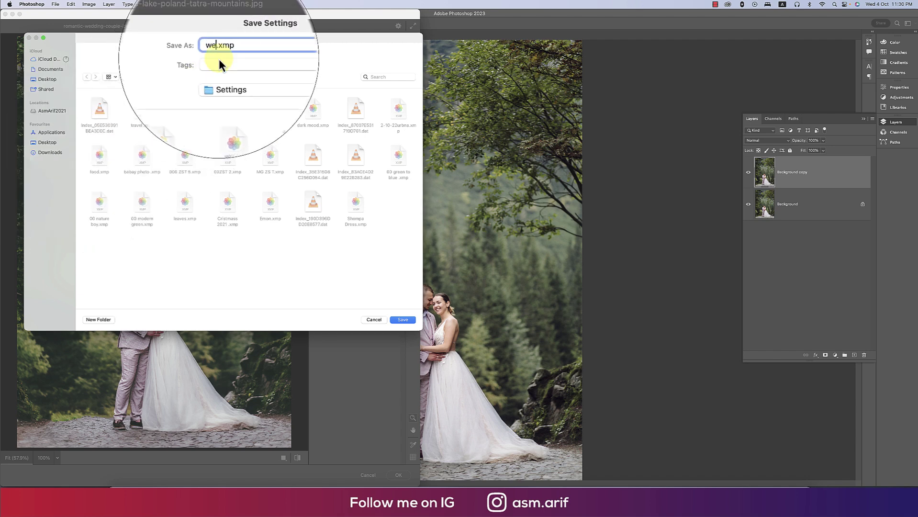
text(2023)
click(401, 320)
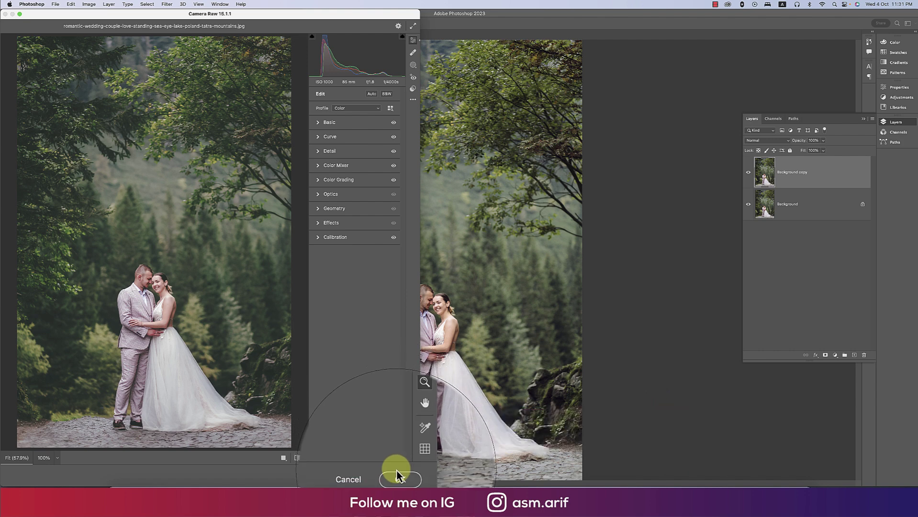
Apply the Camera Raw edits, then place the light-leak image enlarged over the photo's top.
click(406, 477)
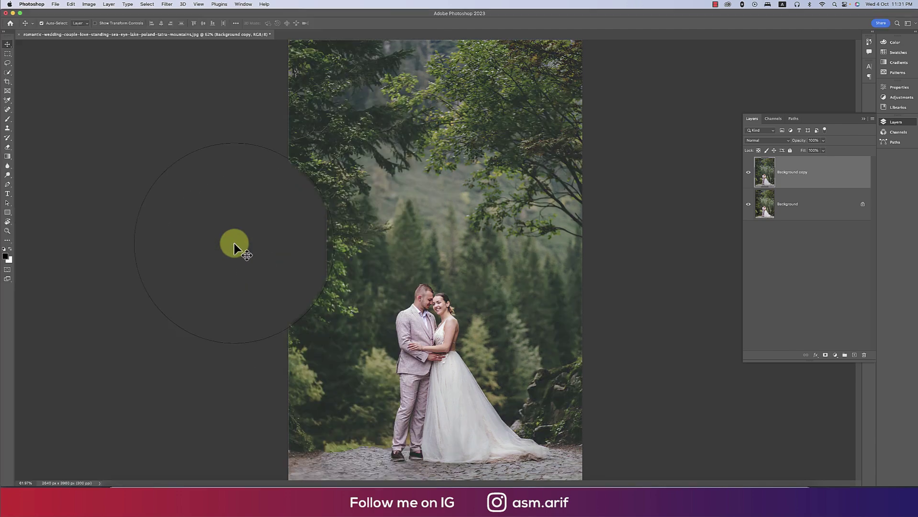
click(56, 5)
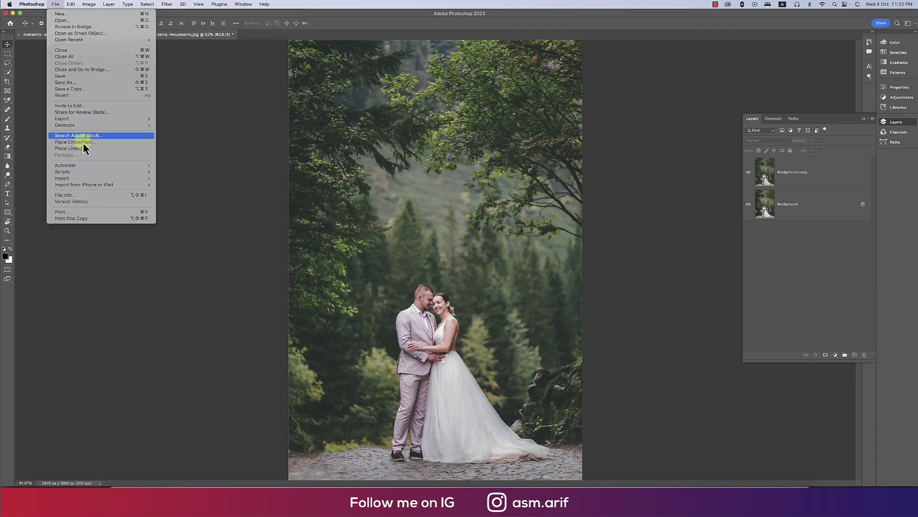
click(86, 147)
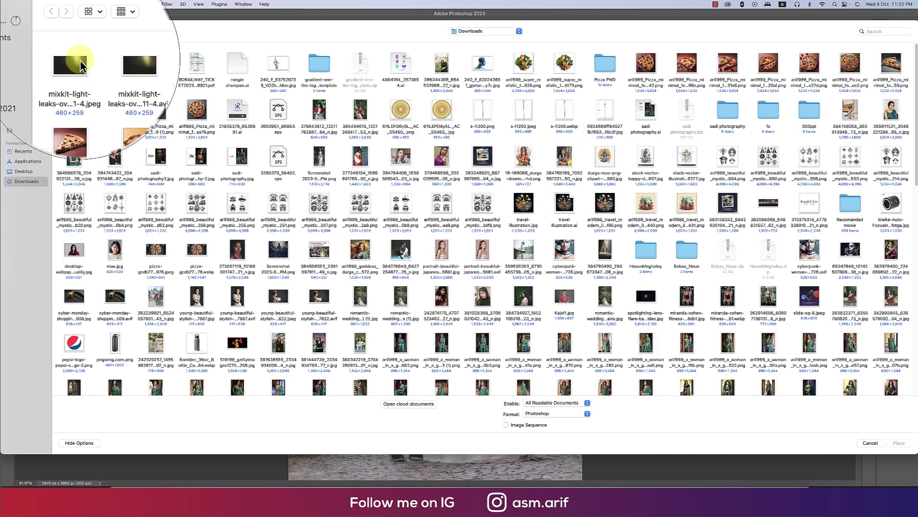
click(79, 60)
double_click(79, 60)
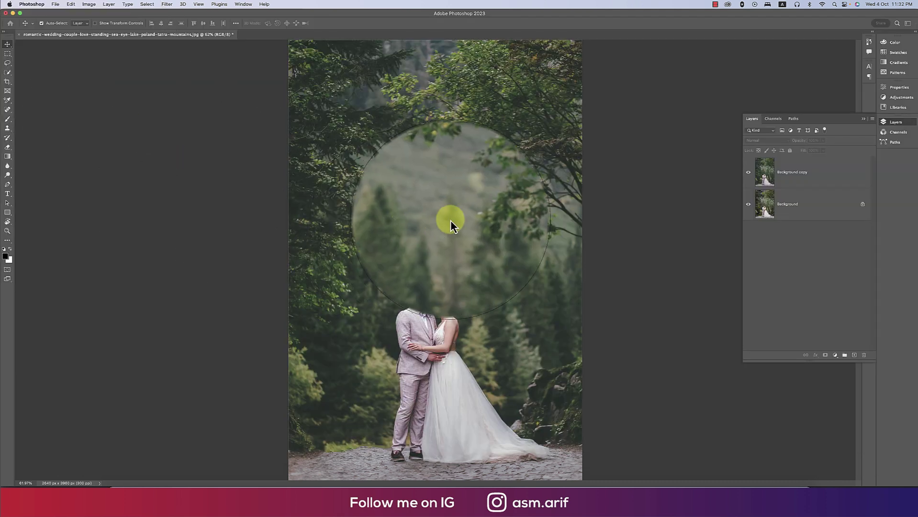
drag(437, 199, 486, 145)
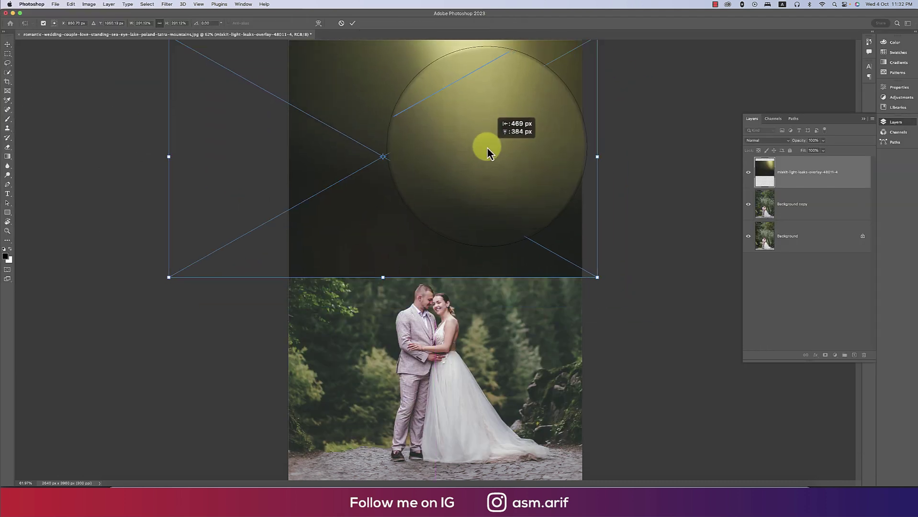
click(353, 23)
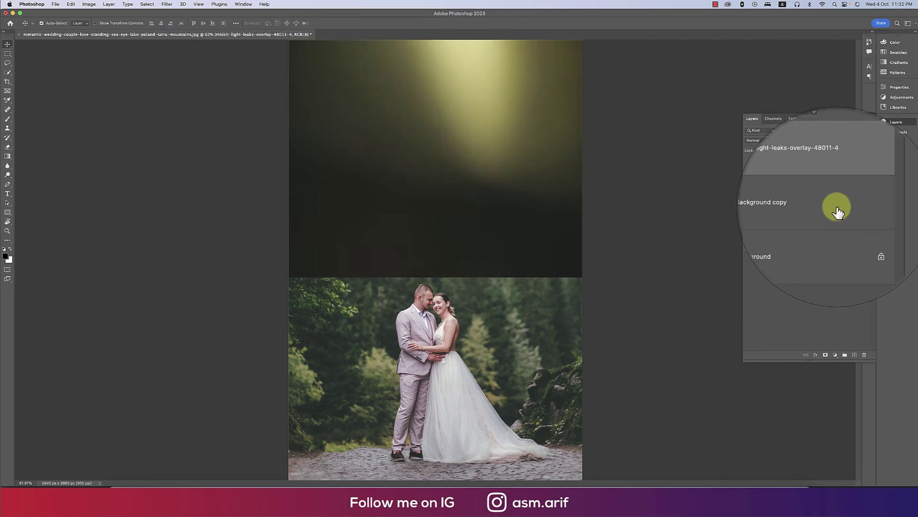
Set the light-leak layer's blend mode to Screen.
click(770, 141)
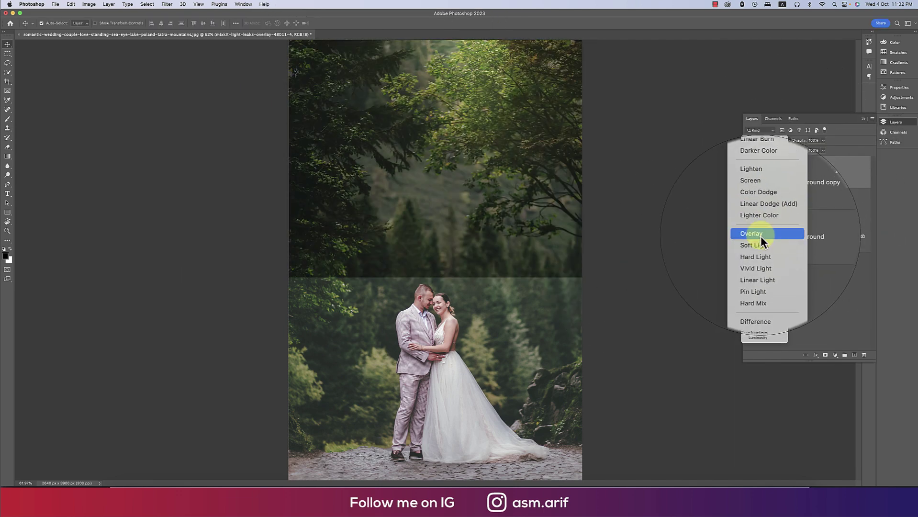
click(759, 203)
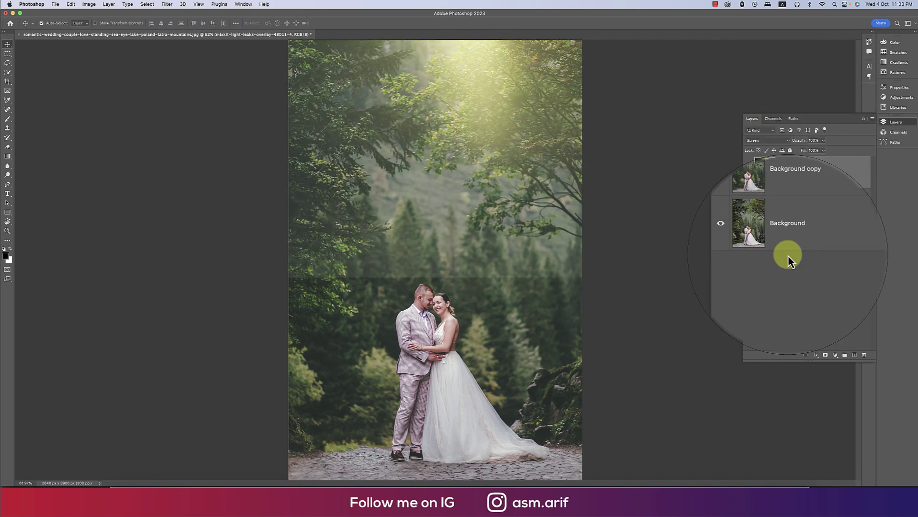
click(835, 354)
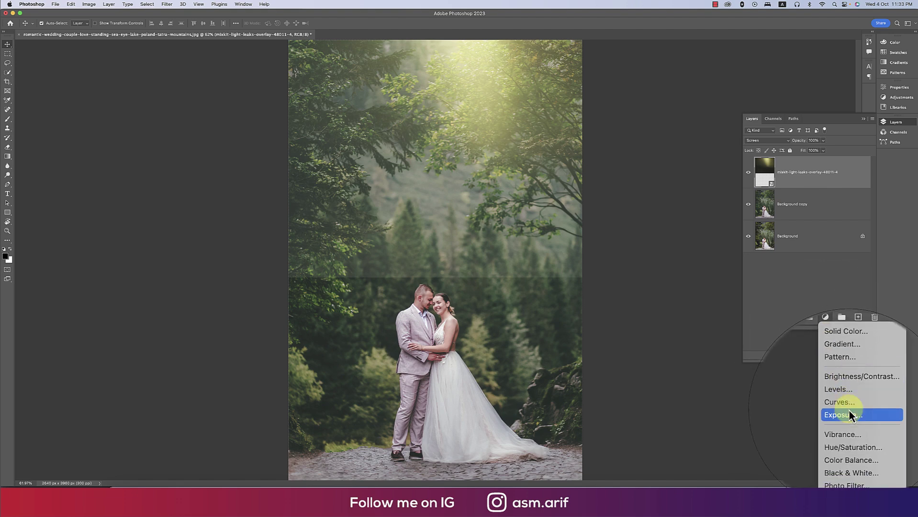
Add a Levels layer that raises the black point and lowers the white point.
click(844, 404)
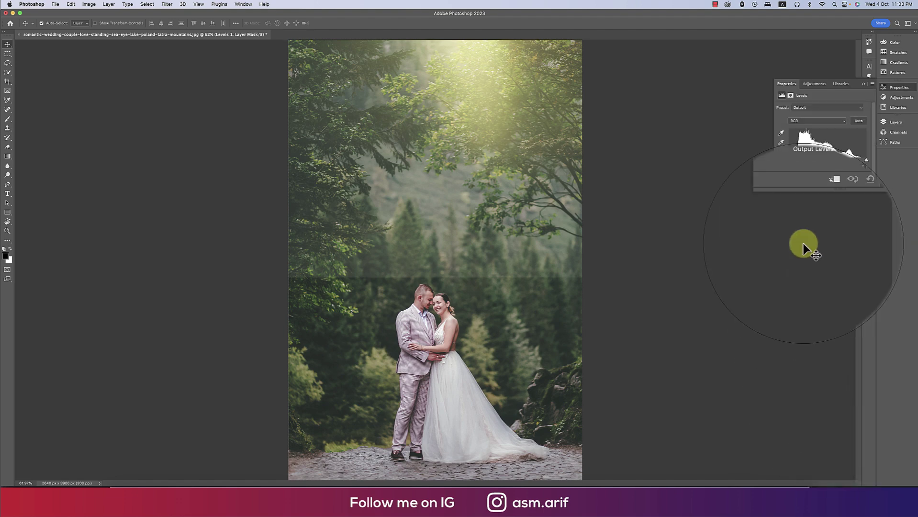
mouse_move(797, 178)
mouse_down()
mouse_move(790, 161)
mouse_move(797, 164)
mouse_up()
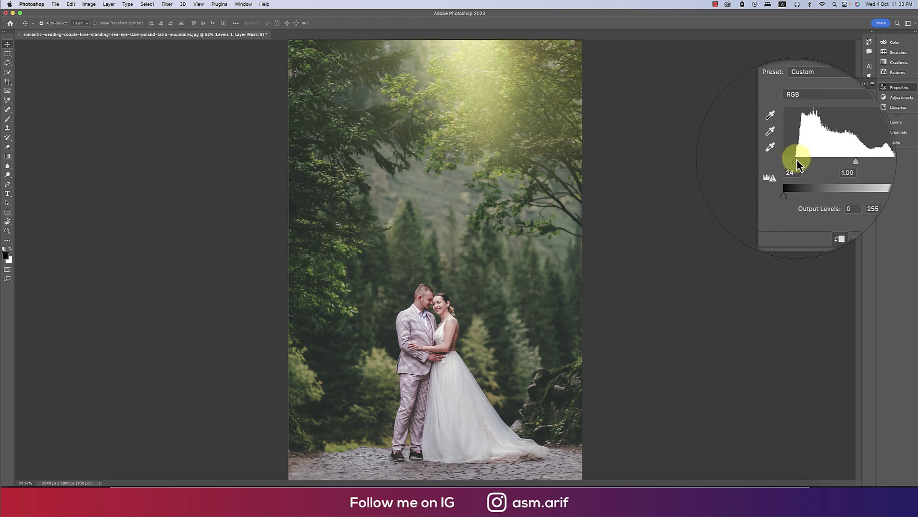
drag(870, 161, 862, 160)
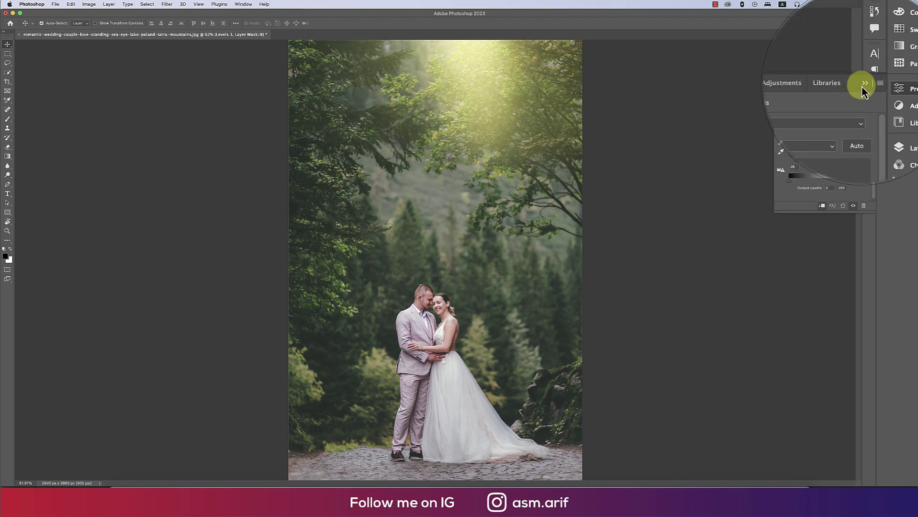
click(865, 82)
Dismiss the transform error and rasterize the light-leaks overlay layer.
click(539, 314)
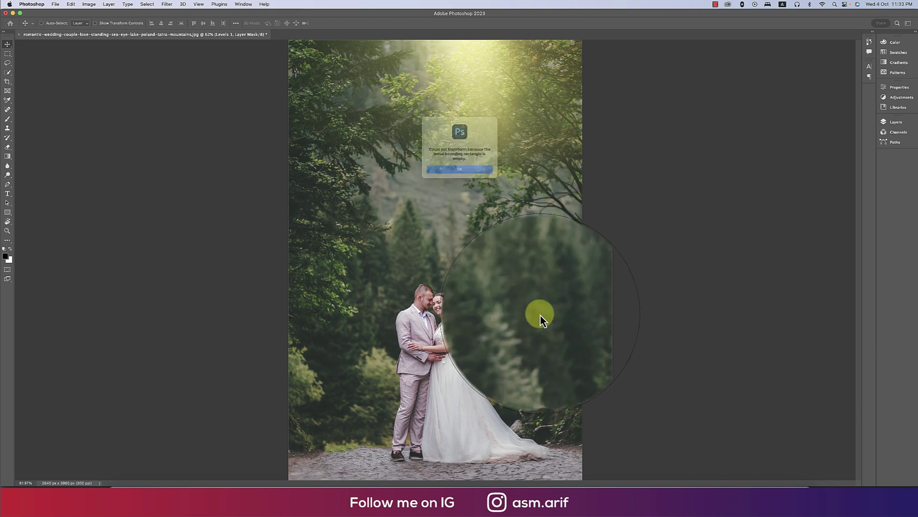
click(454, 178)
click(883, 123)
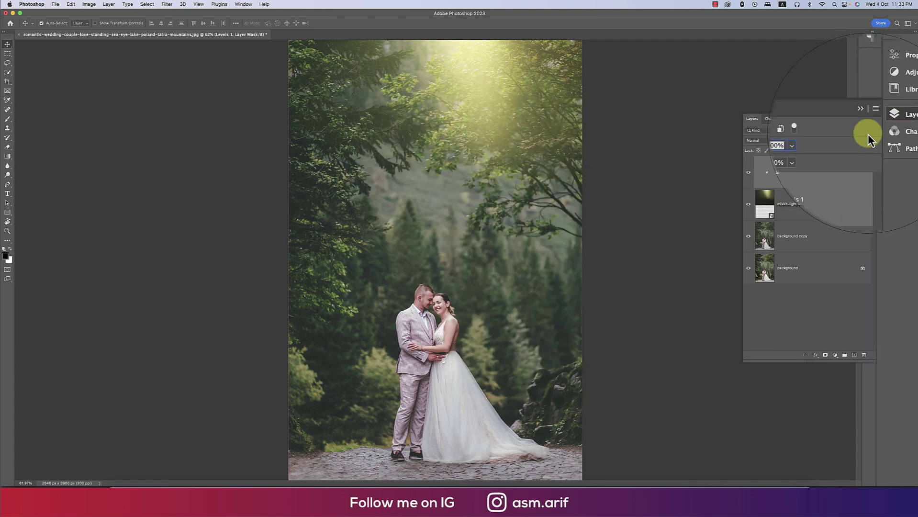
click(828, 204)
right_click(829, 211)
click(757, 273)
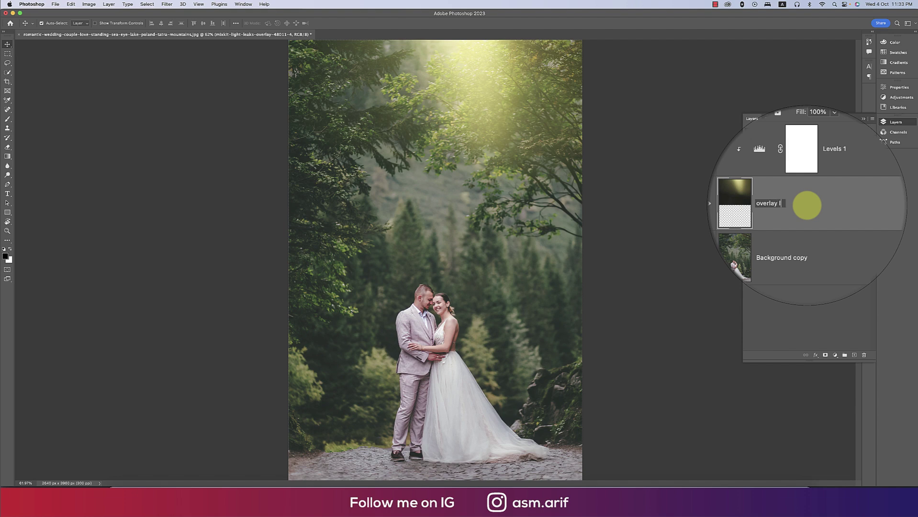
Name the layer 'overlay light' and stretch it to about 114% height over the photo.
key(Return)
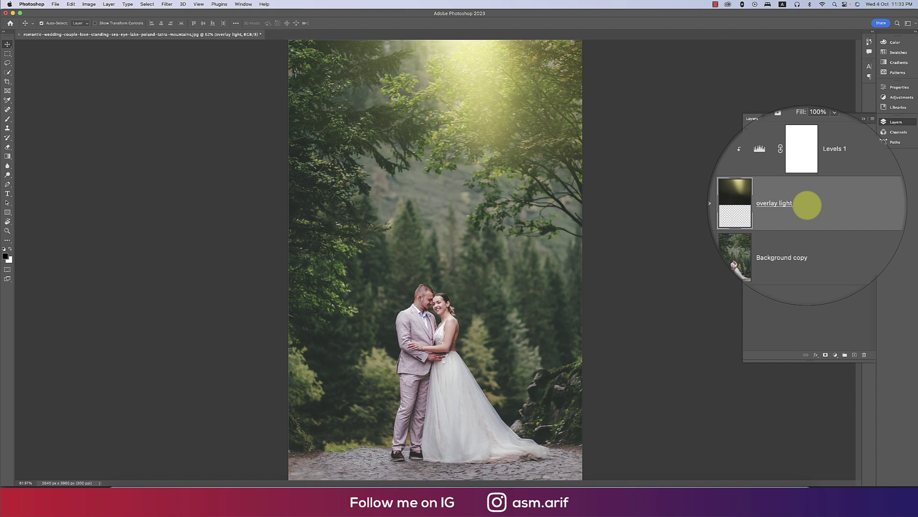
key(super+t)
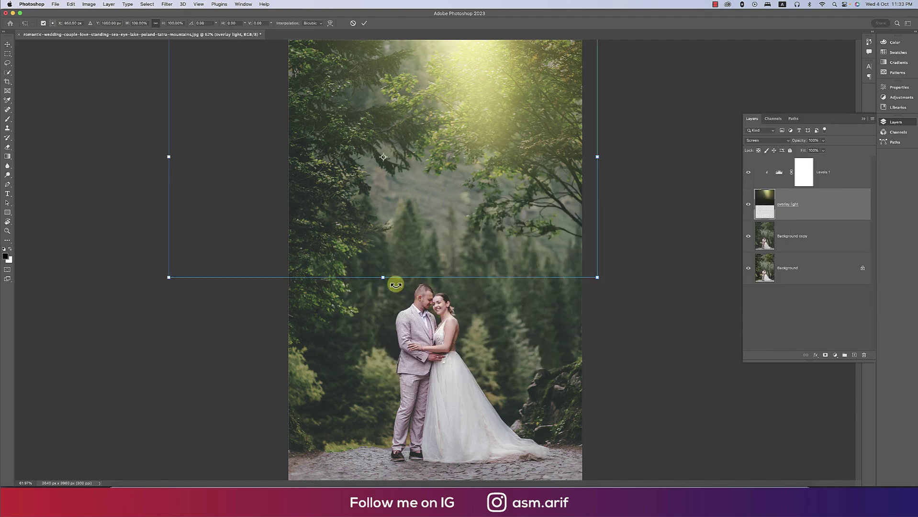
drag(387, 280, 363, 404)
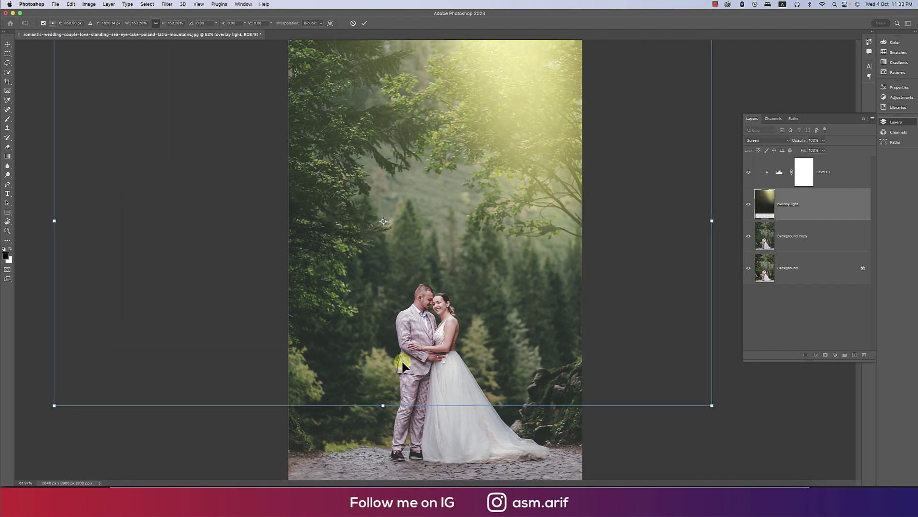
key(super+minus)
drag(392, 349, 424, 266)
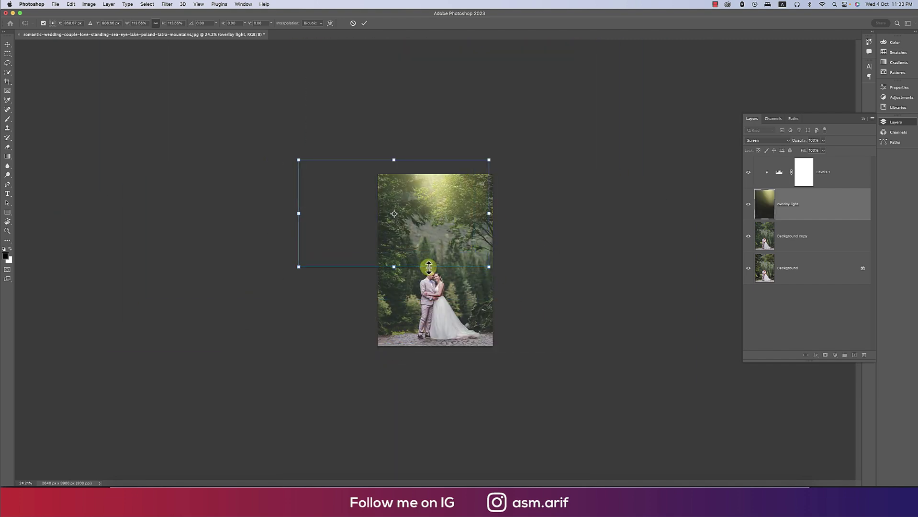
click(365, 23)
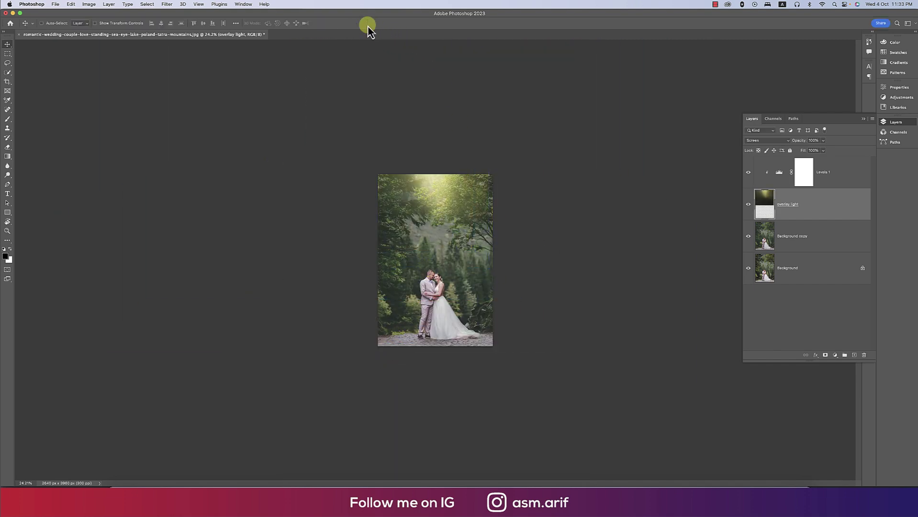
key(super+0)
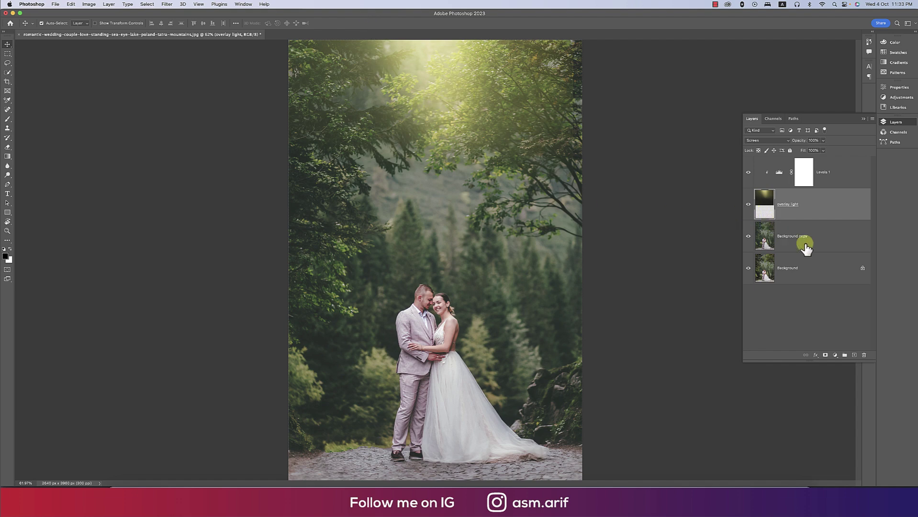
click(826, 184)
Add a Photo Filter adjustment layer with the pale yellow colour fbec8b.
click(835, 354)
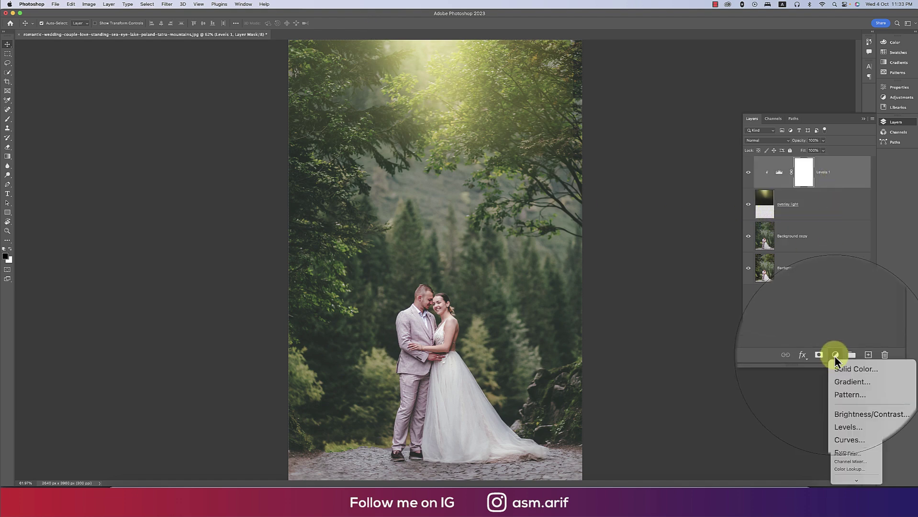
scroll(838, 435, down, 3)
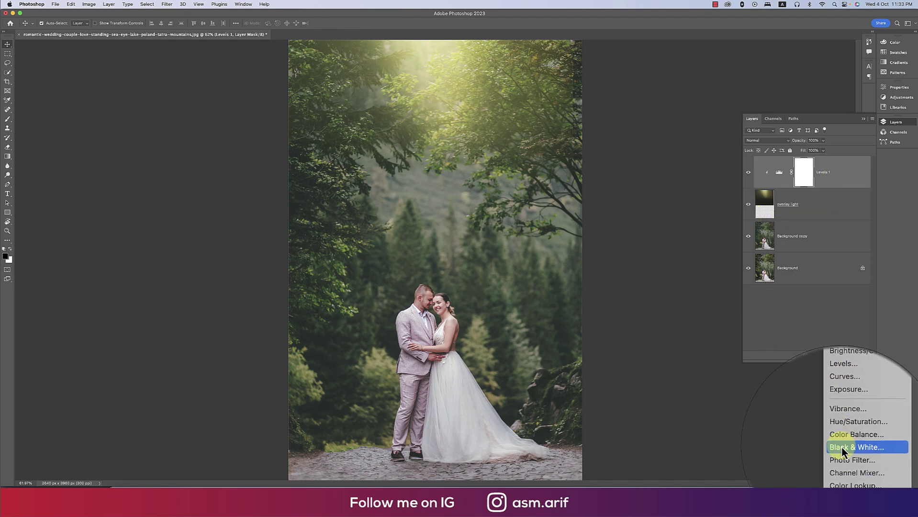
click(843, 456)
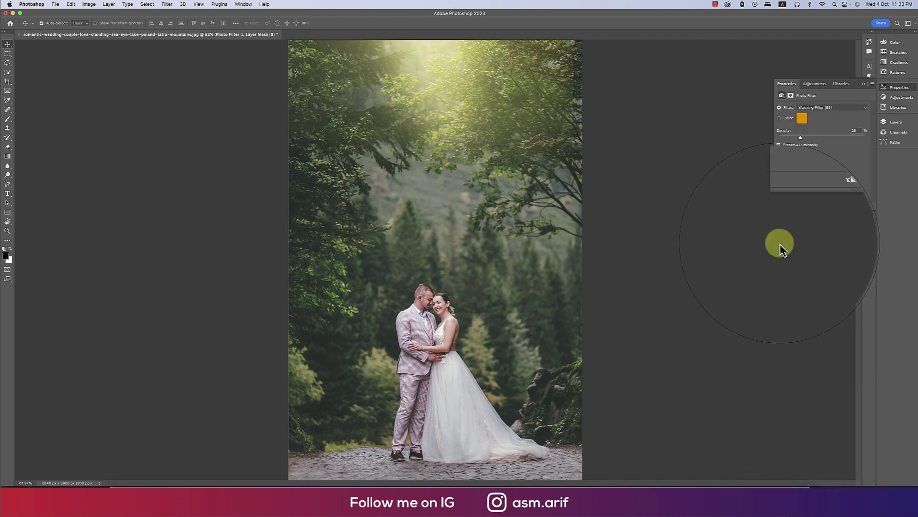
click(801, 118)
drag(483, 69, 832, 288)
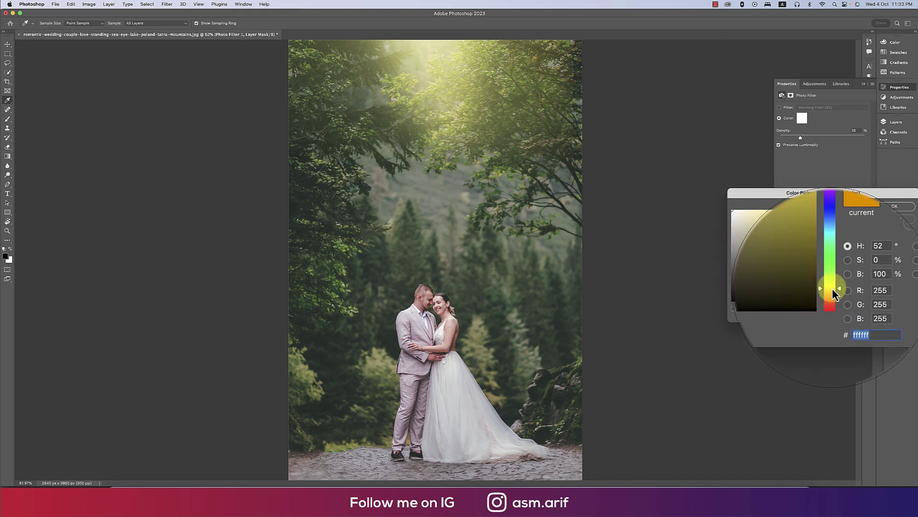
click(785, 234)
click(766, 205)
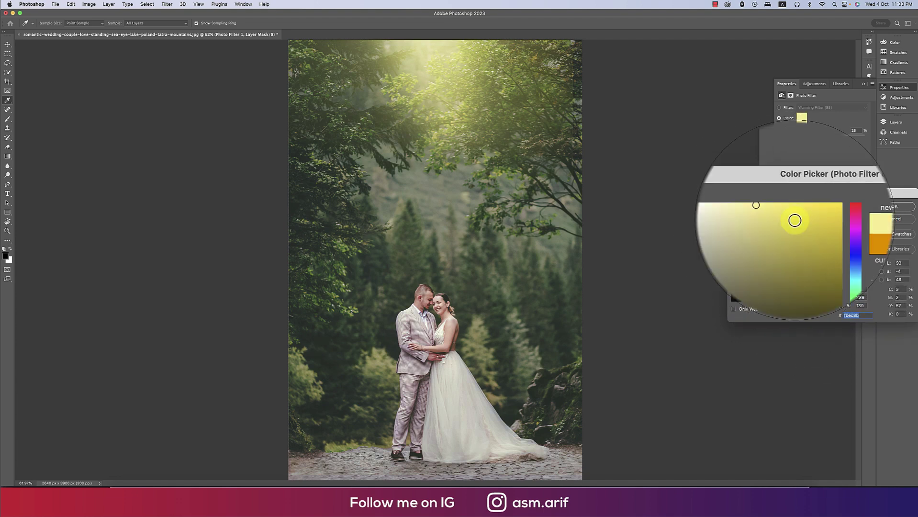
click(886, 204)
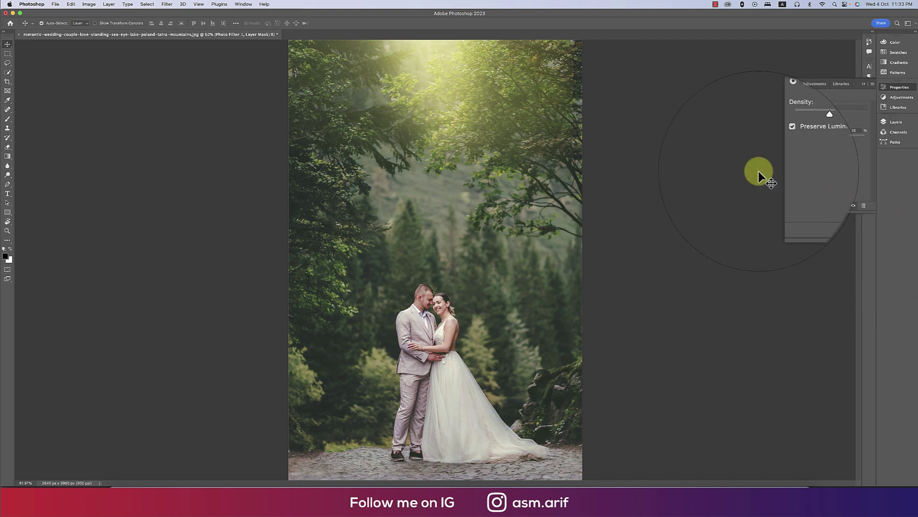
click(864, 86)
click(894, 91)
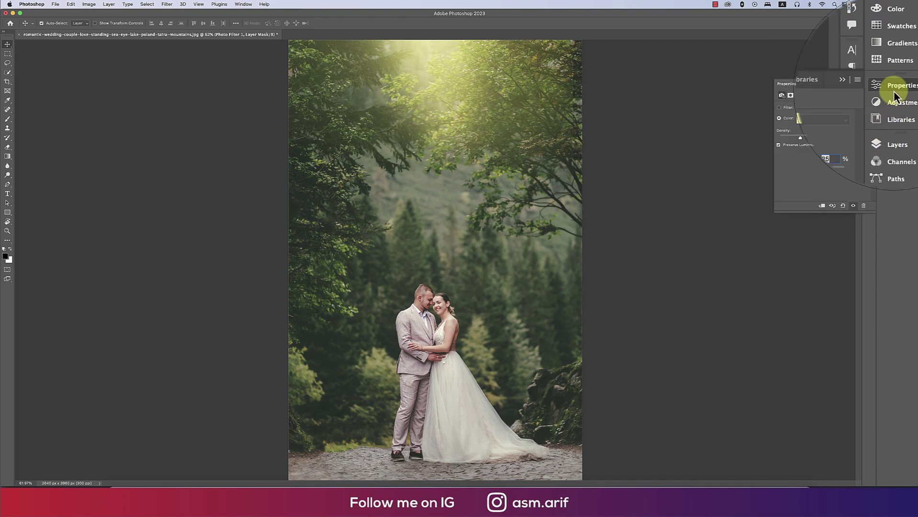
click(893, 91)
click(895, 122)
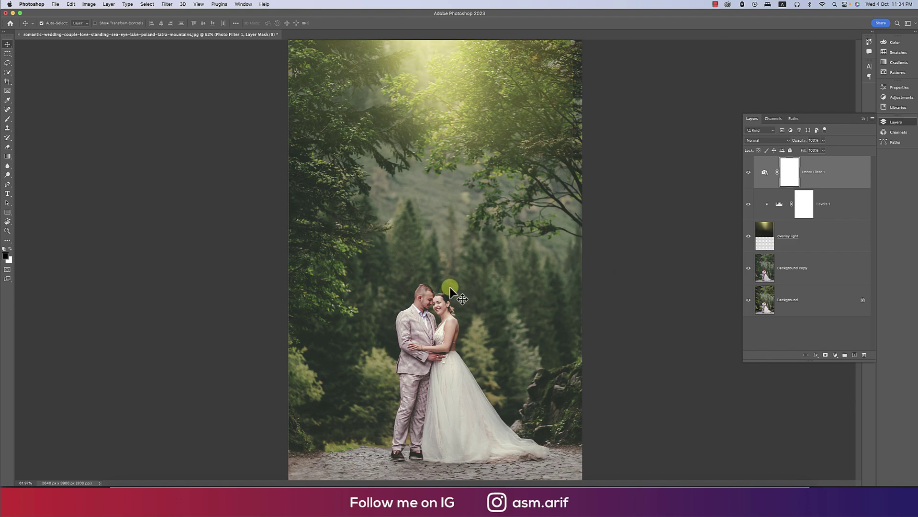
Solo the original Background to compare, restore all layers, and select Photo Filter 1.
alt+click(748, 300)
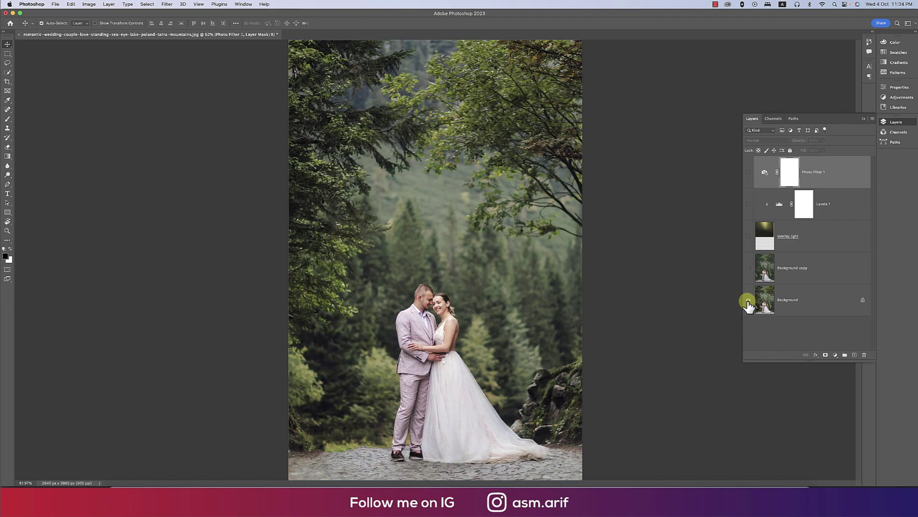
alt+click(748, 301)
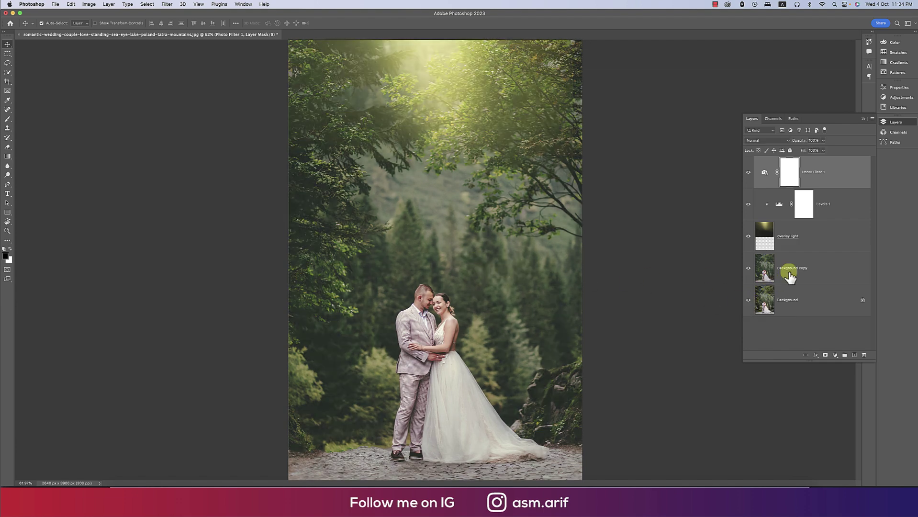
click(808, 271)
click(826, 173)
click(835, 354)
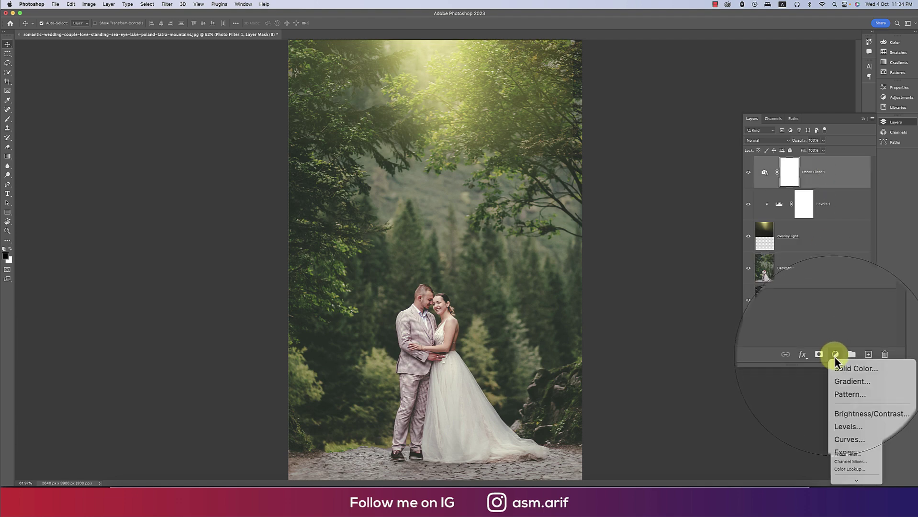
Add a Color Lookup layer and preview Kodak 5218, Kodak 5205, Fuji REALA and Fuji F125 LUTs.
click(844, 471)
click(823, 109)
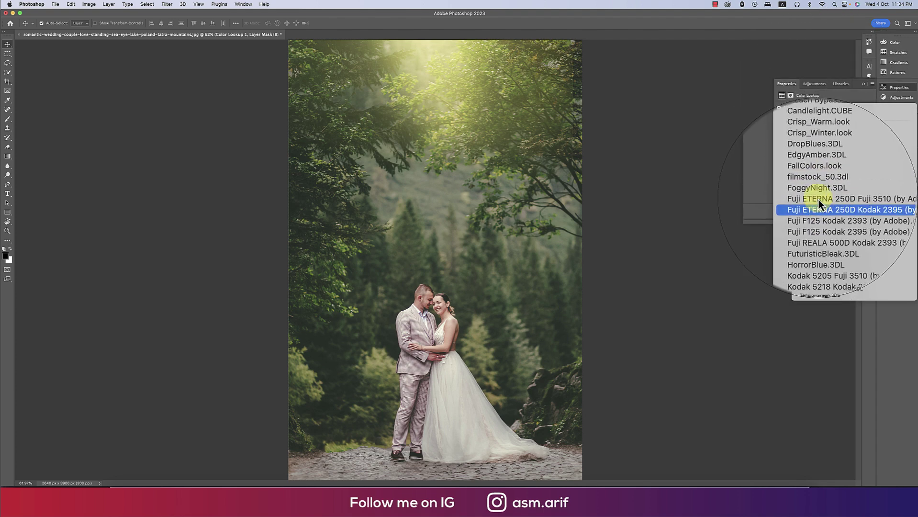
click(812, 255)
click(823, 109)
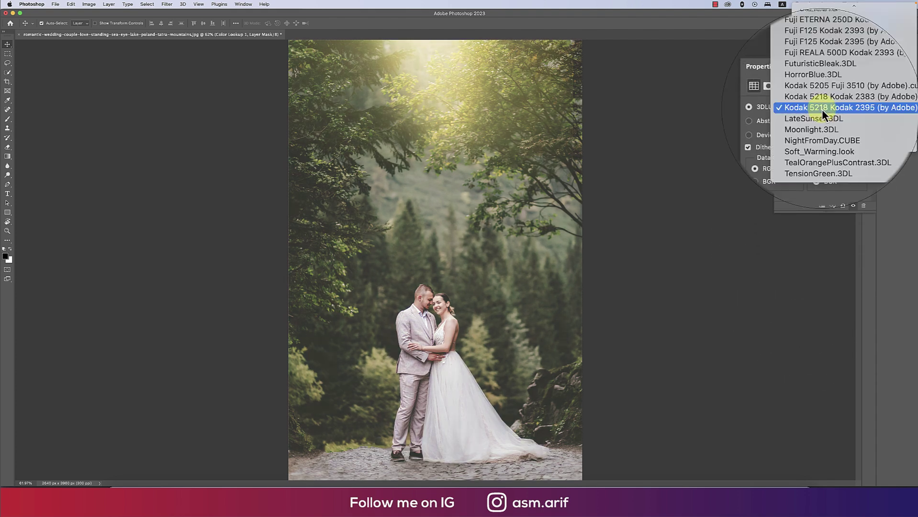
click(820, 100)
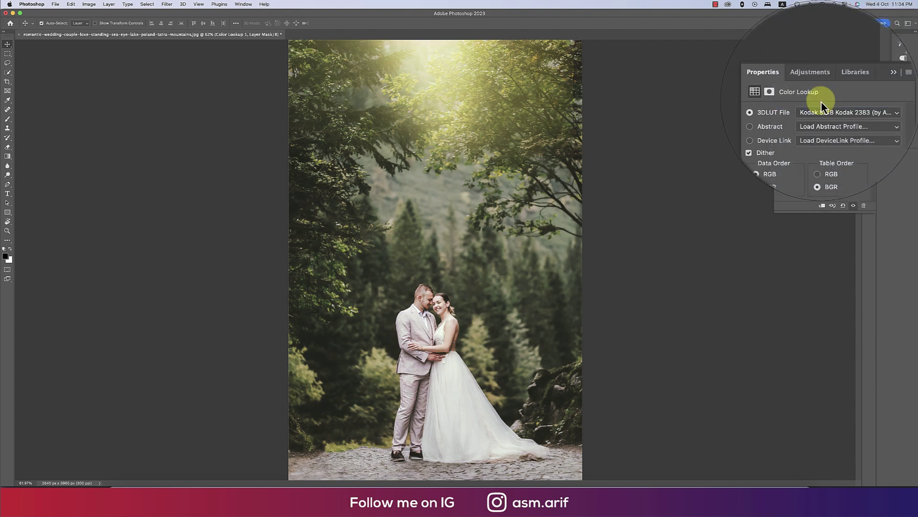
click(812, 106)
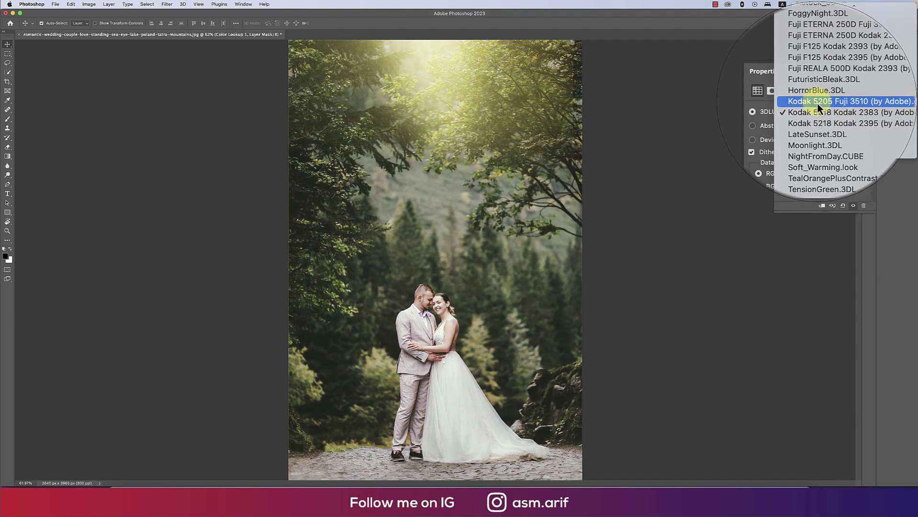
click(817, 102)
click(817, 106)
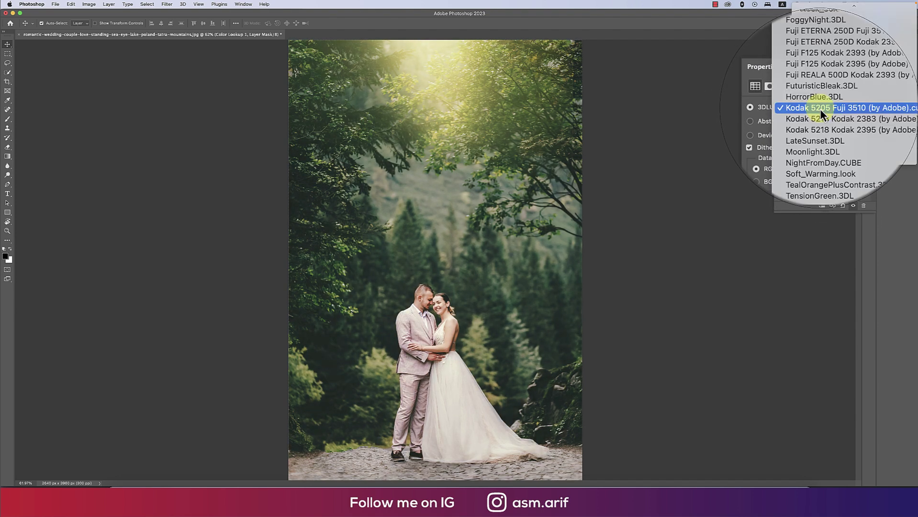
scroll(819, 96, up, 2)
click(816, 92)
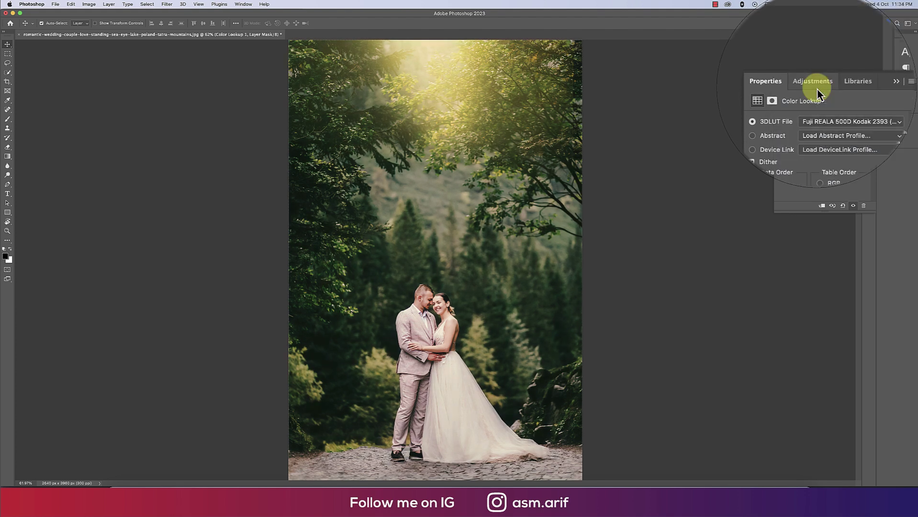
click(817, 107)
click(817, 101)
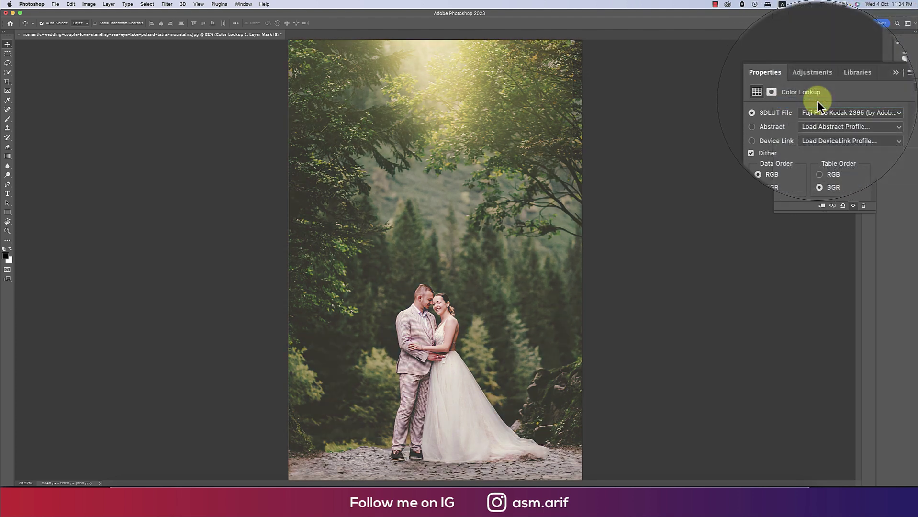
Try Fuji ETERNA, FoggyNight and FallColors looks, then settle on Kodak 5205 Fuji 3510.
click(819, 108)
scroll(819, 103, up, 2)
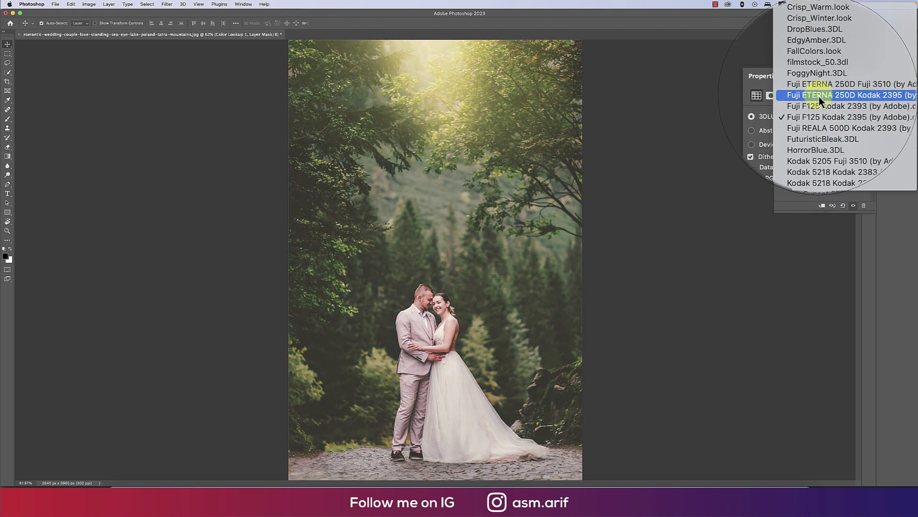
click(819, 98)
click(821, 110)
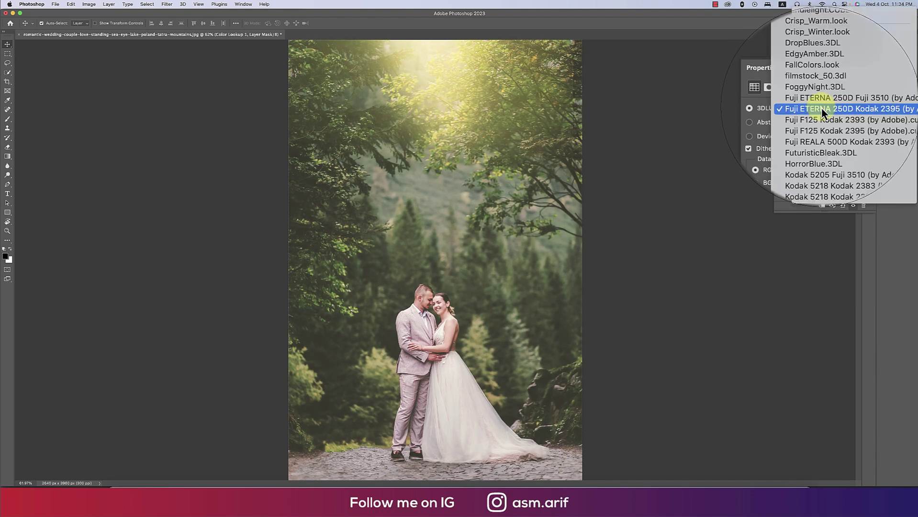
click(821, 101)
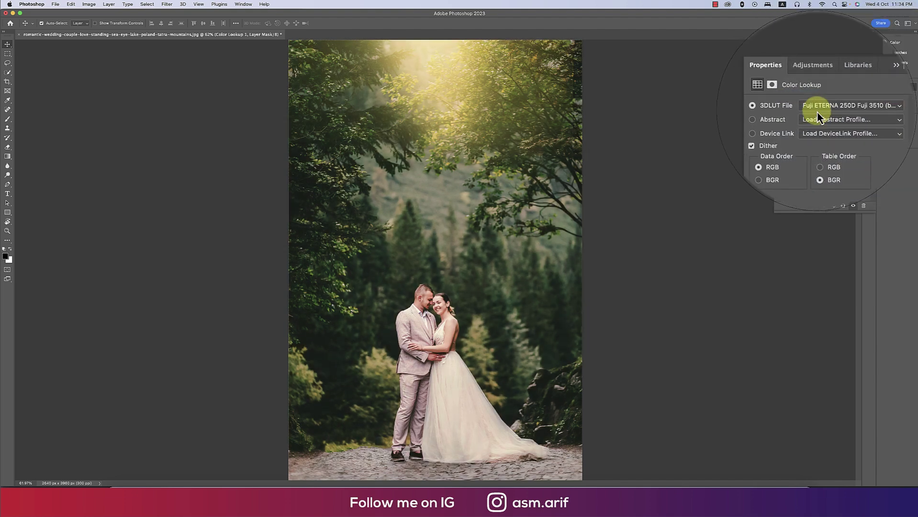
click(819, 107)
click(819, 102)
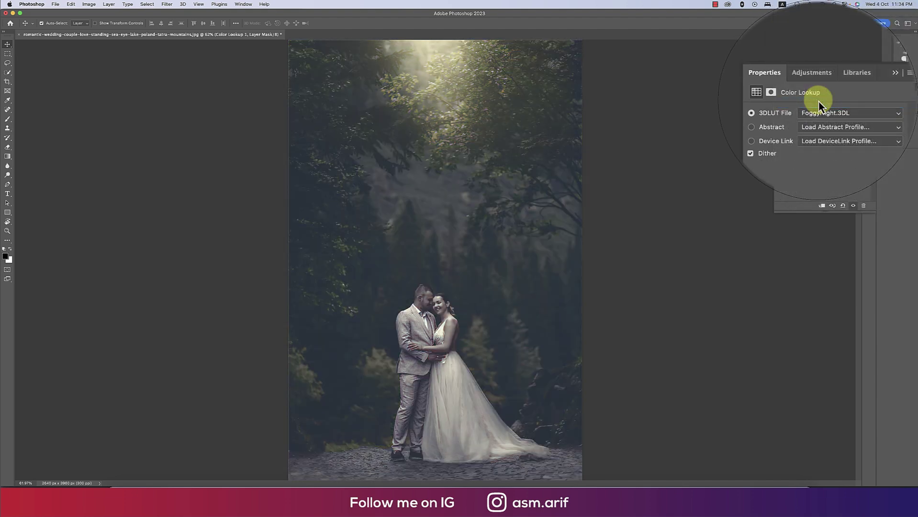
click(819, 112)
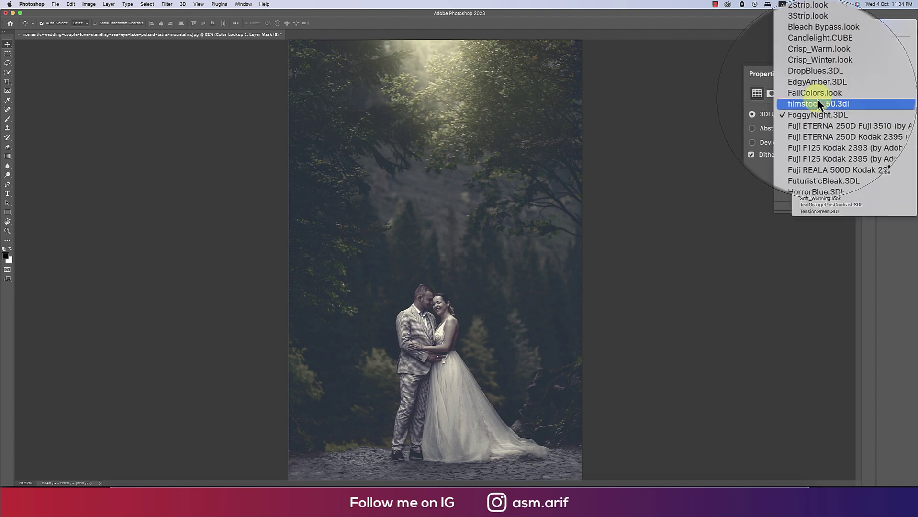
click(817, 96)
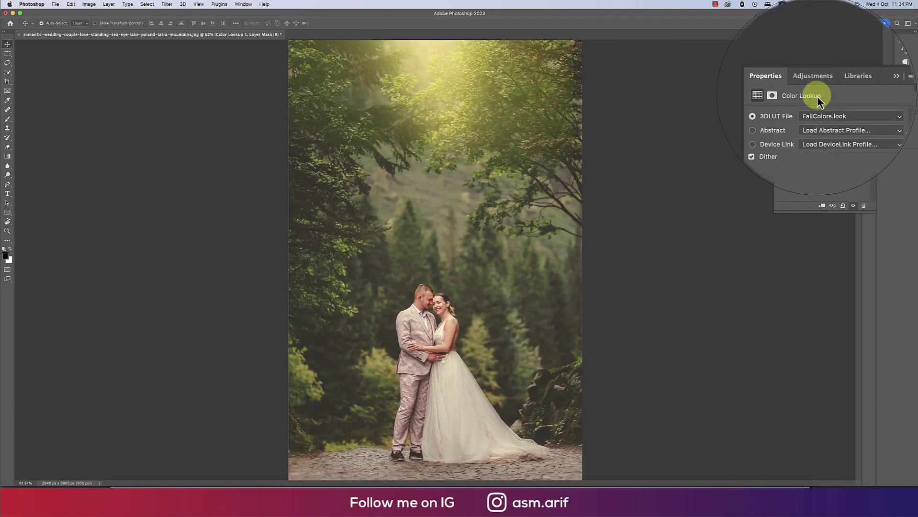
click(817, 109)
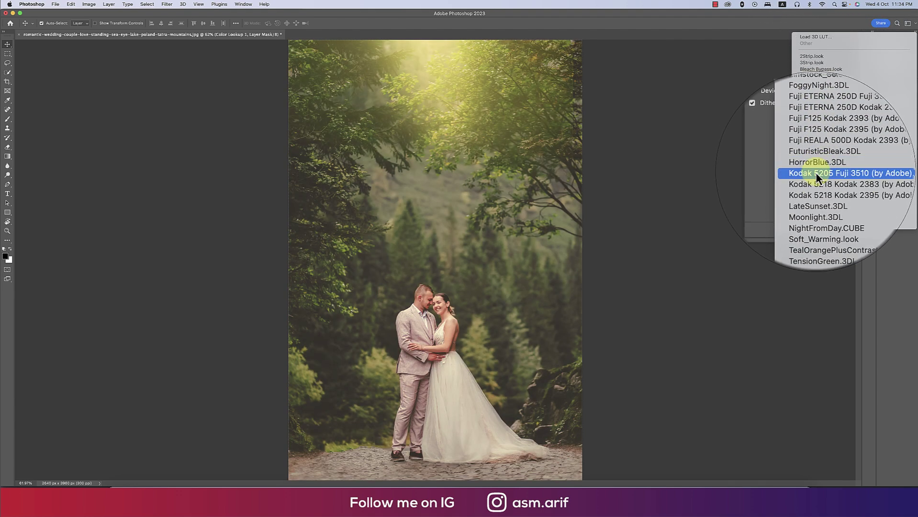
click(816, 172)
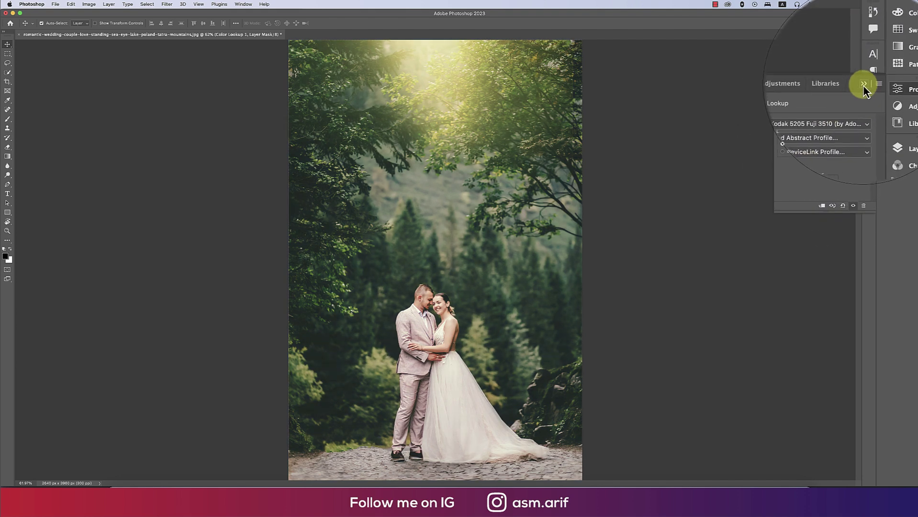
click(861, 91)
click(883, 121)
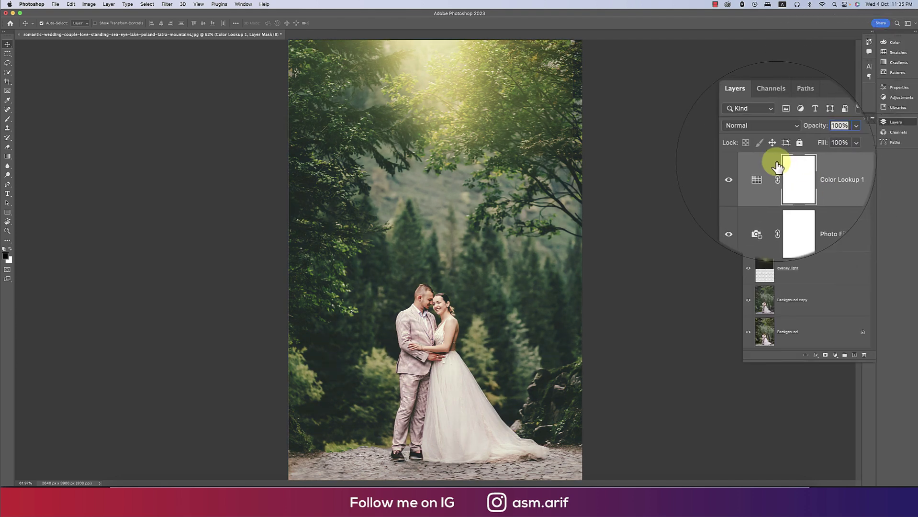
Blend Color Lookup 1 in Soft Light at 17% opacity and compare before and after.
click(776, 141)
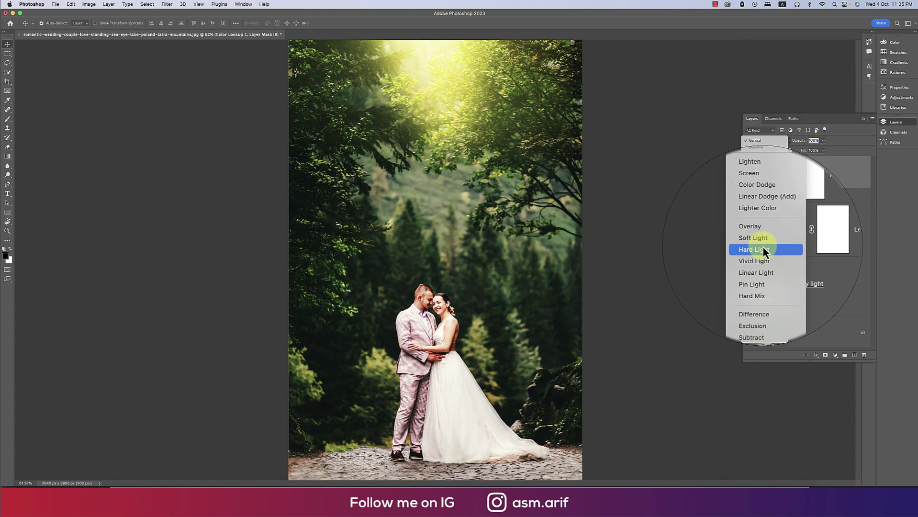
click(762, 243)
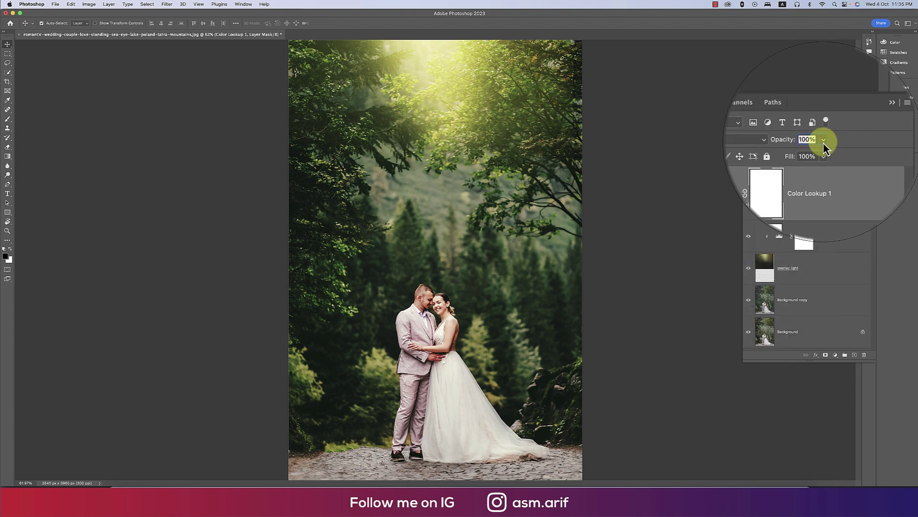
click(822, 142)
click(795, 150)
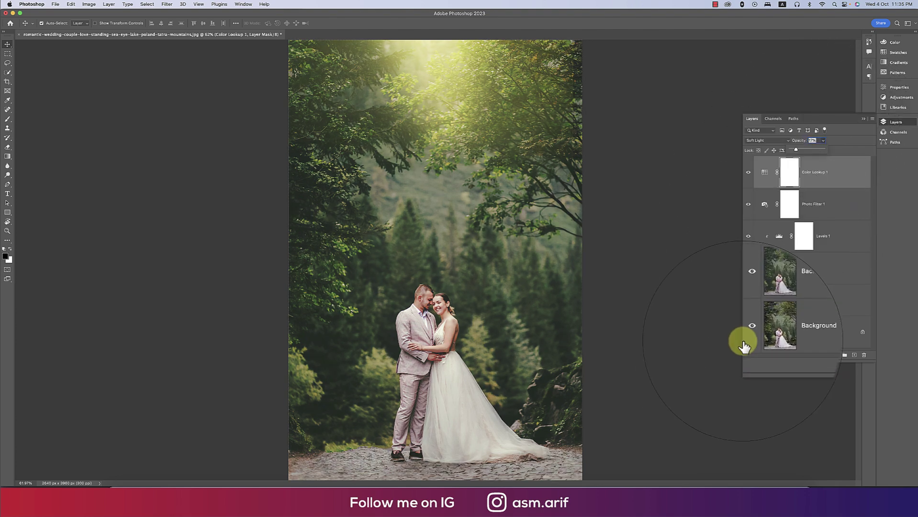
click(750, 176)
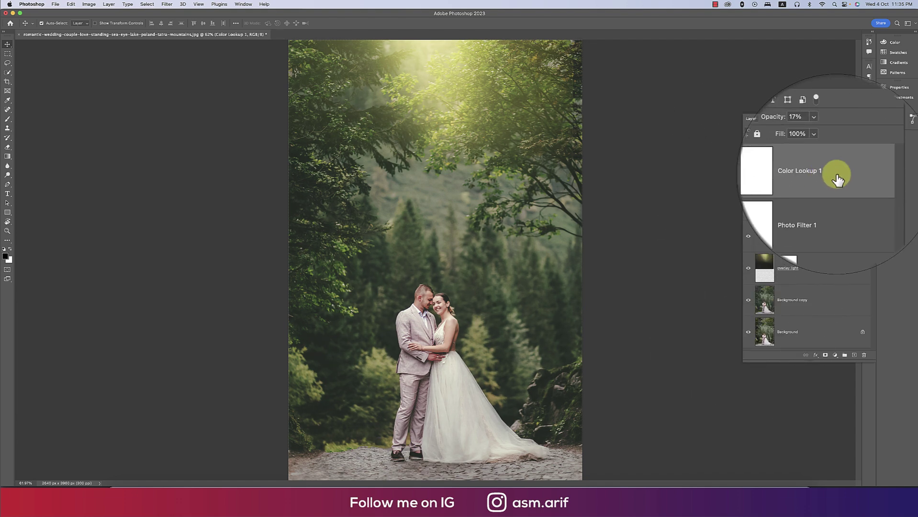
click(684, 193)
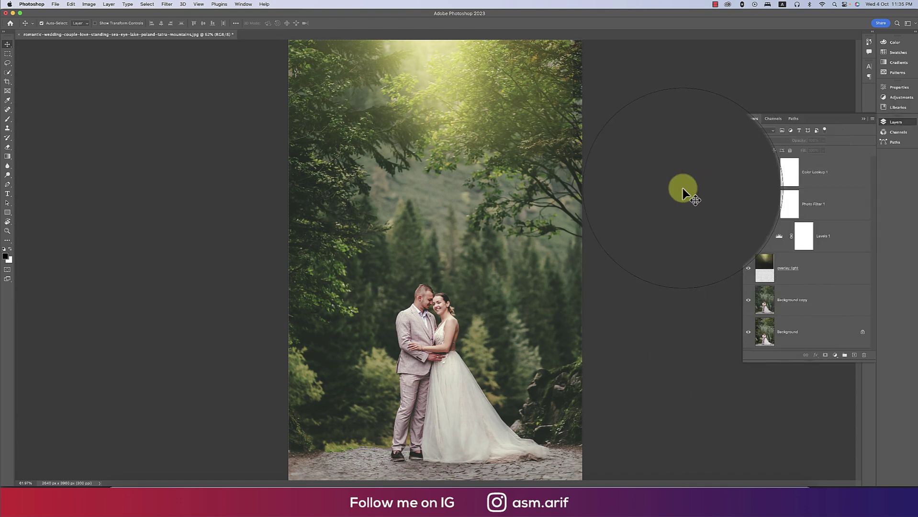
Save the PSD, then export a JPEG copy named 'wedding photo' at maximum quality.
key(super+shift+s)
key(Return)
key(Return)
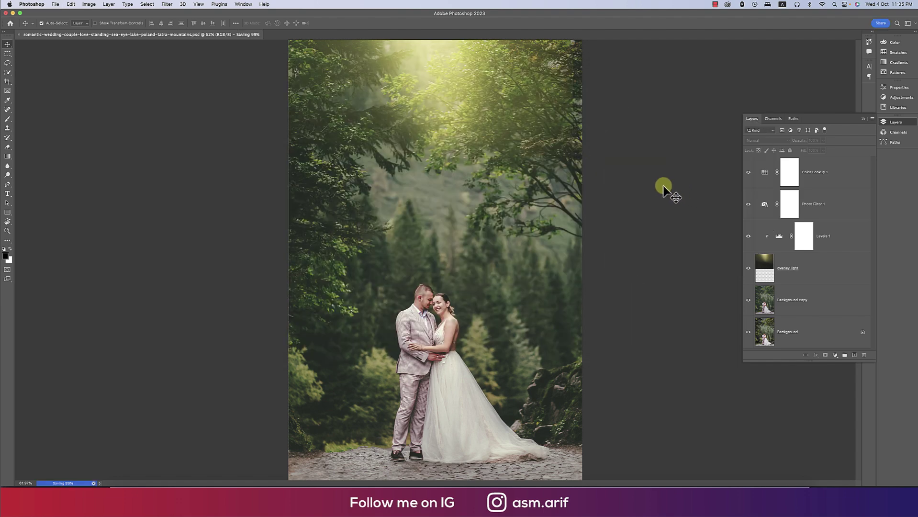
click(56, 4)
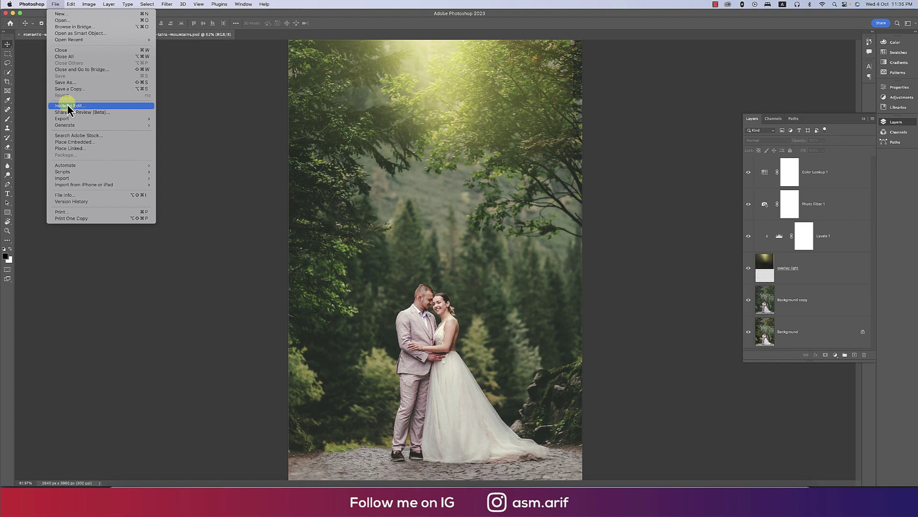
click(71, 89)
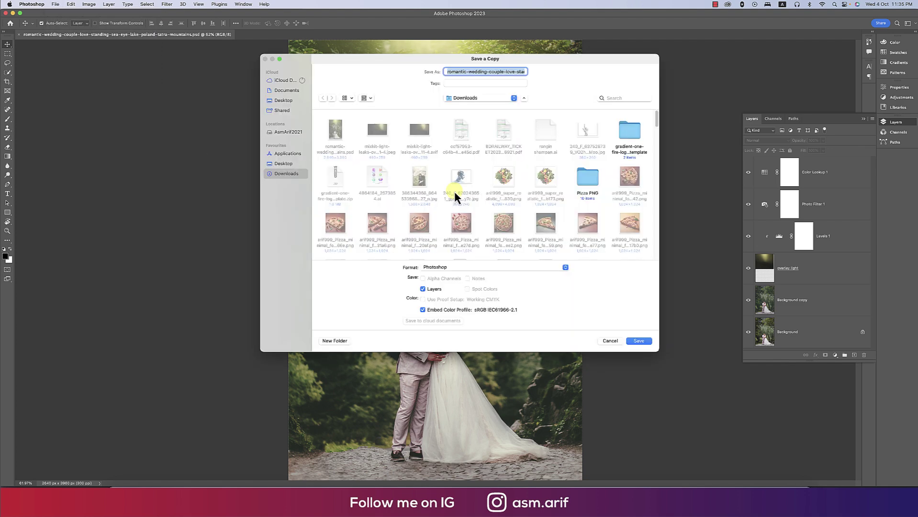
click(563, 269)
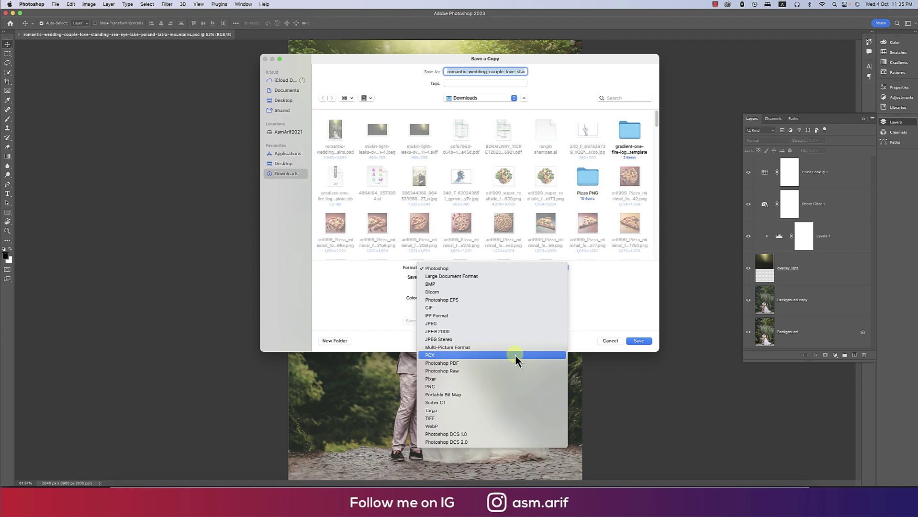
click(507, 324)
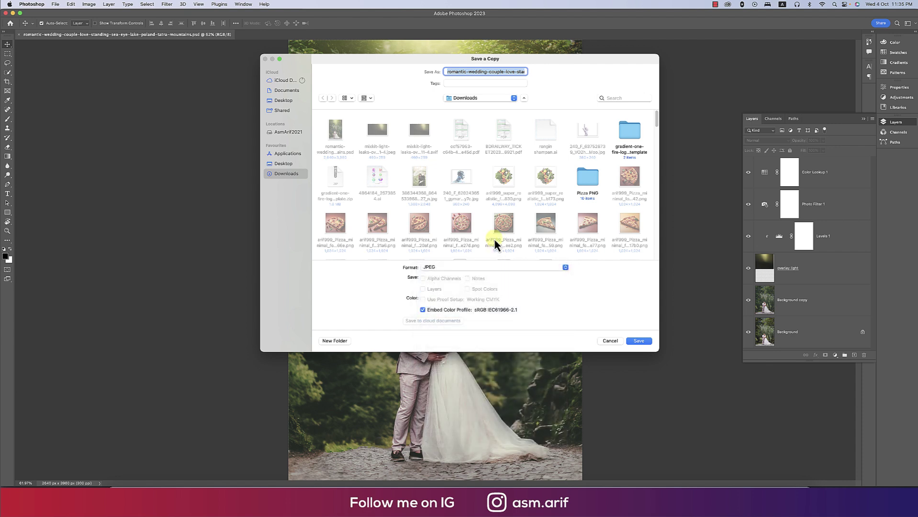
text(wed)
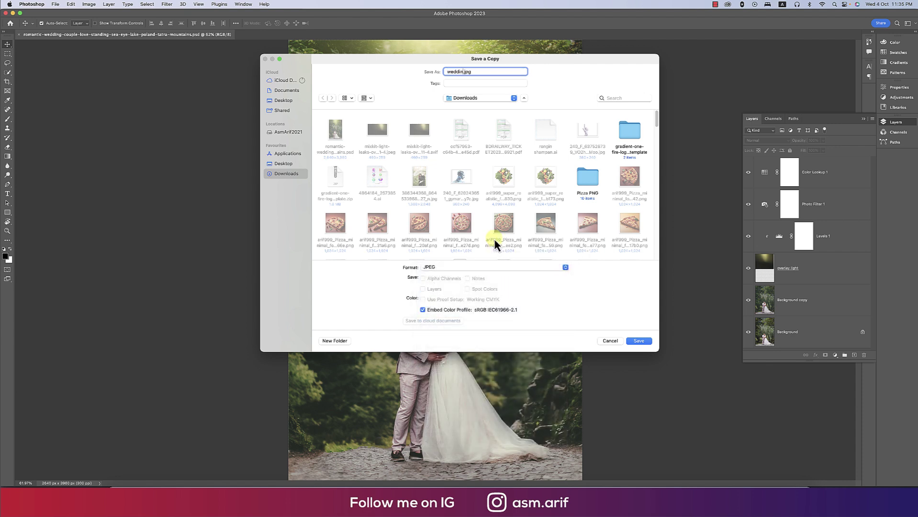
text(ding photo)
key(Return)
click(502, 142)
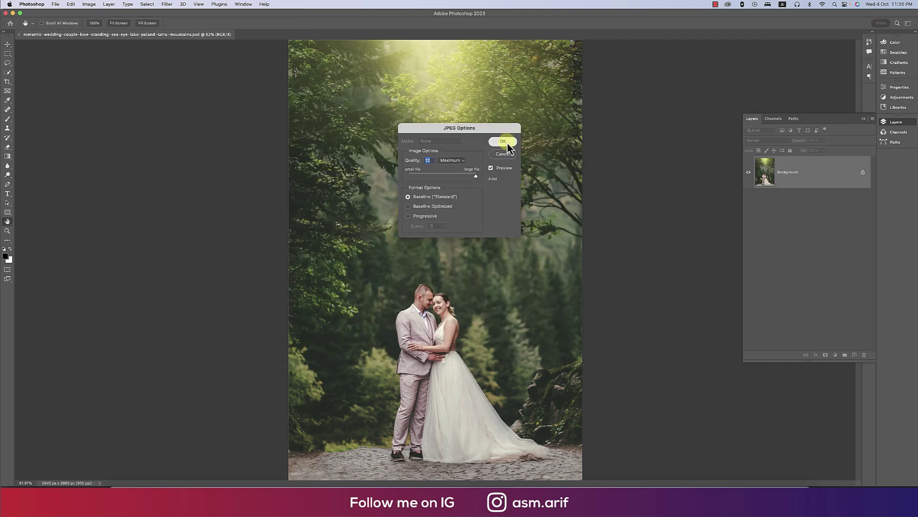
alt+click(748, 331)
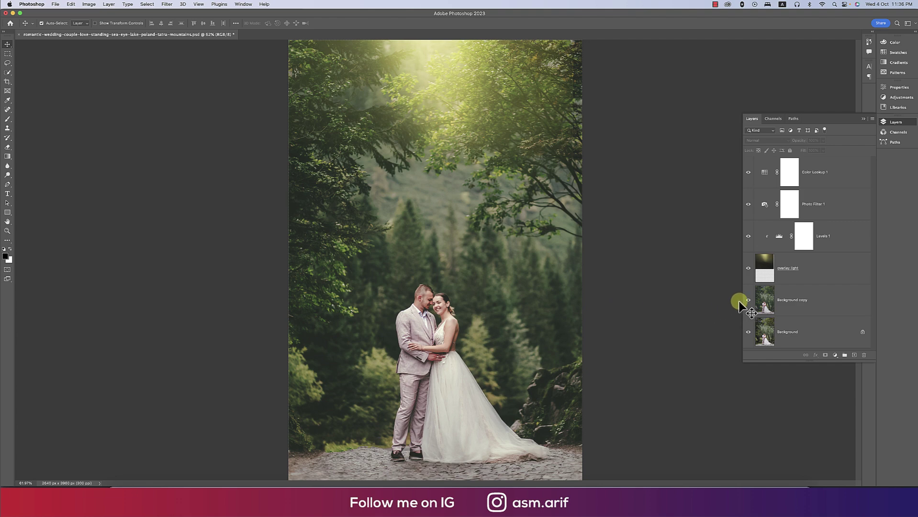
Toggle Levels 1 and Photo Filter 1 to compare, then collapse the Layers panel.
click(748, 237)
click(748, 204)
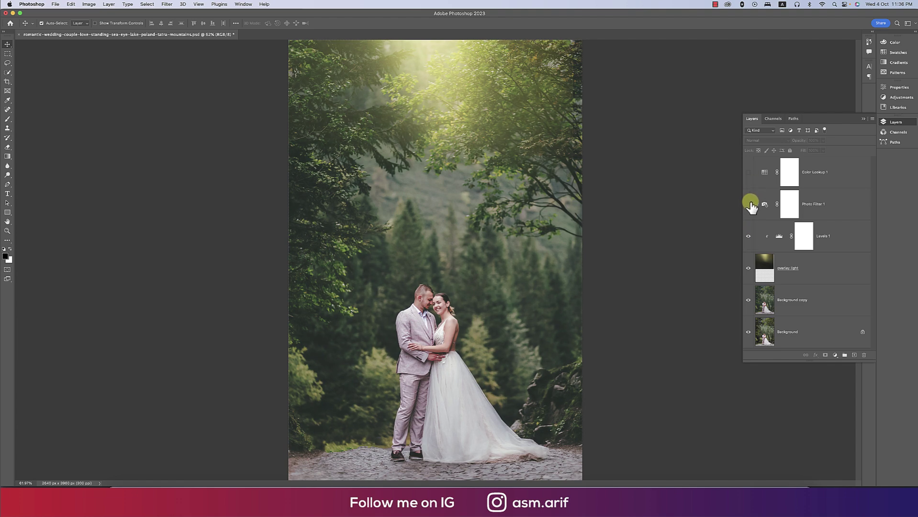
click(863, 119)
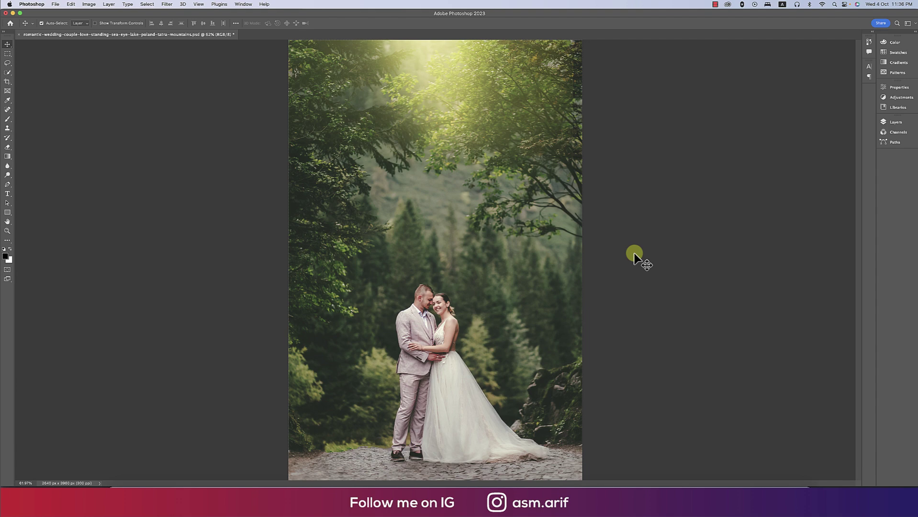